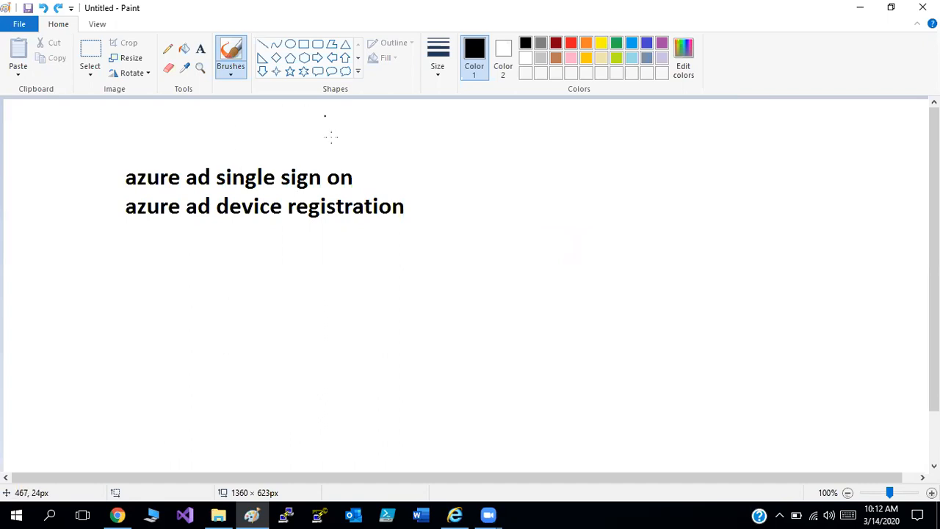
# Draw a brush tick mark after each of the two lines, "azure ad single sign on" and "azure ad device registration".
pyautogui.moveTo(355, 175); pyautogui.dragTo(397, 157)
pyautogui.moveTo(126, 226); pyautogui.dragTo(307, 206)
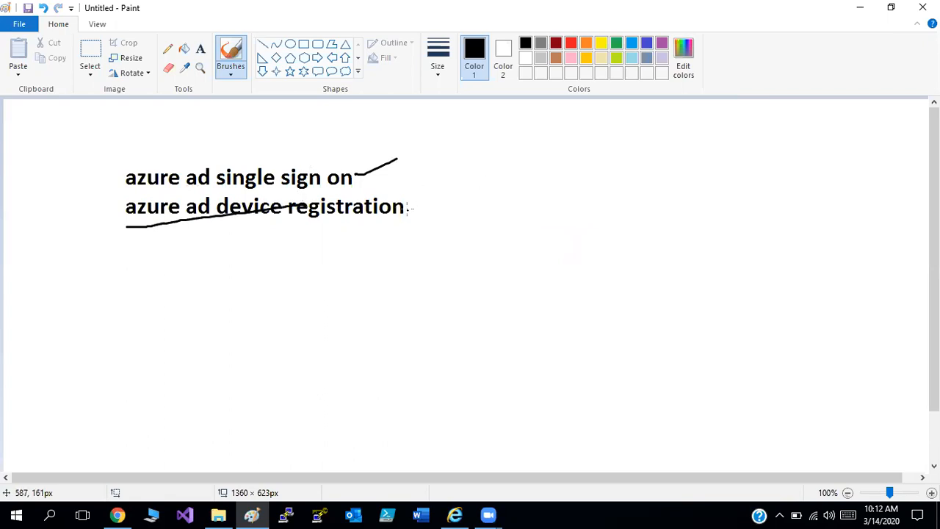
pyautogui.hotkey('ctrl', 'z')
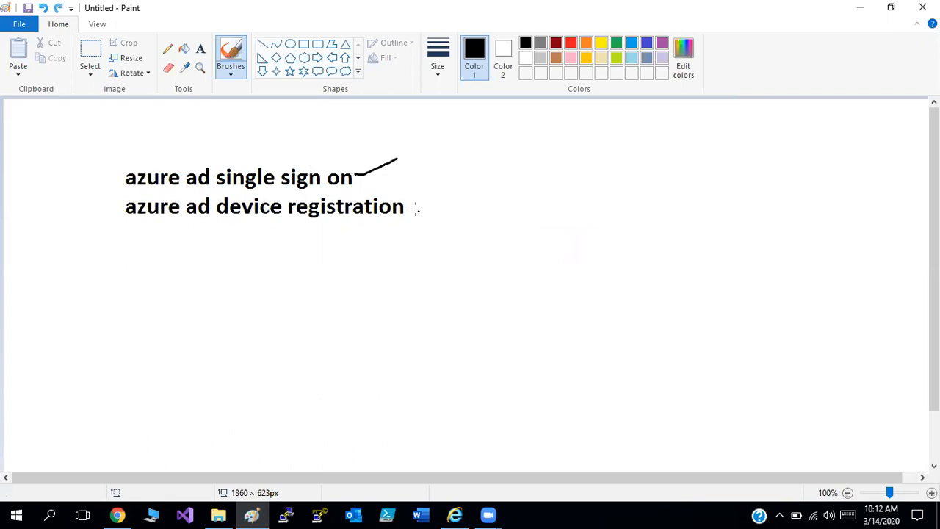
pyautogui.moveTo(409, 205)
pyautogui.mouseDown()
pyautogui.moveTo(416, 212)
pyautogui.moveTo(457, 194)
pyautogui.mouseUp()
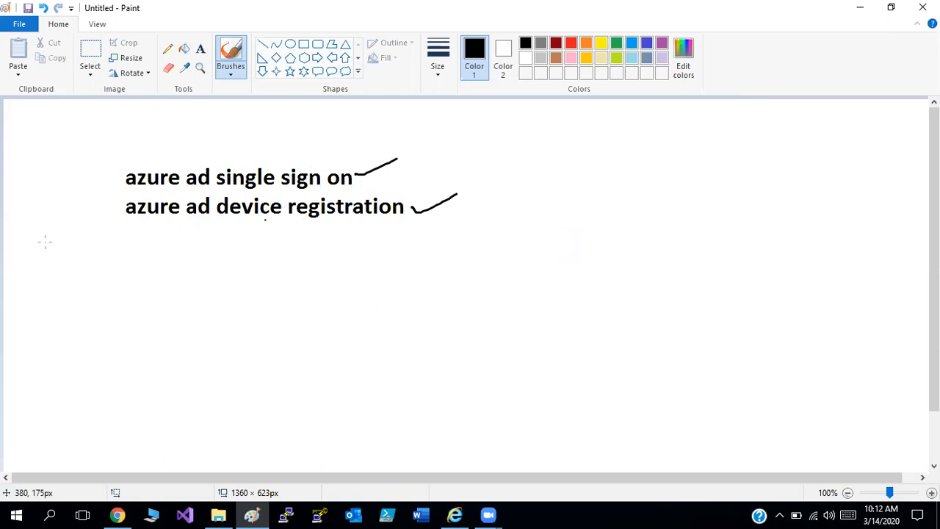
# Draw a small circle bullet in front of each of the two text lines and a tick beside each bullet.
pyautogui.moveTo(116, 170)
pyautogui.mouseDown()
pyautogui.moveTo(109, 181)
pyautogui.moveTo(115, 170)
pyautogui.mouseUp()
pyautogui.moveTo(118, 206); pyautogui.dragTo(114, 199)
pyautogui.moveTo(90, 158); pyautogui.dragTo(114, 156)
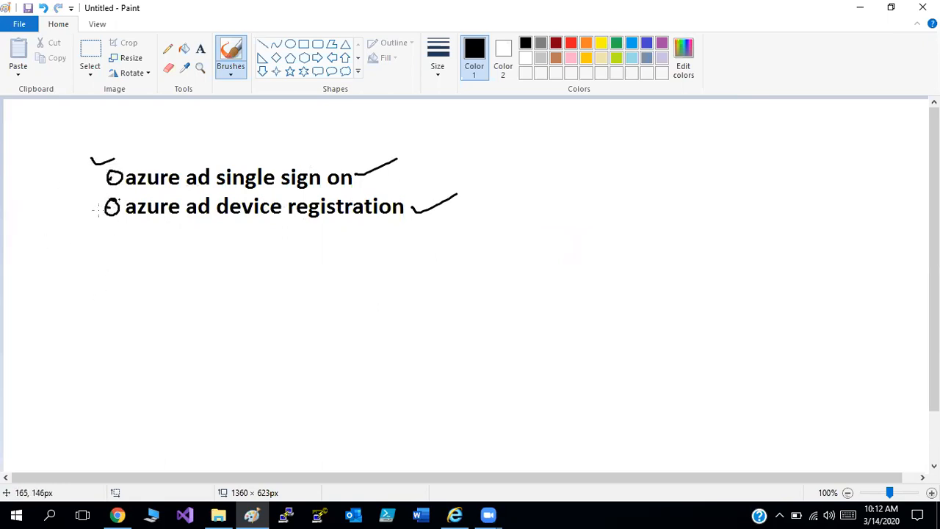
pyautogui.moveTo(80, 212); pyautogui.dragTo(98, 211)
# Switch to the Azure portal in Internet Explorer and start adding a new enterprise application in Azure Active Directory.
pyautogui.click(454, 514)
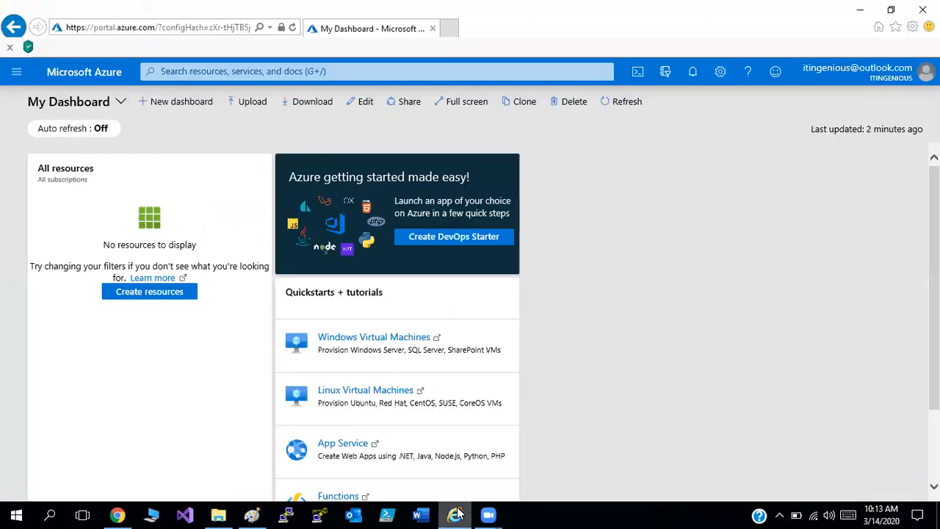
pyautogui.click(17, 71)
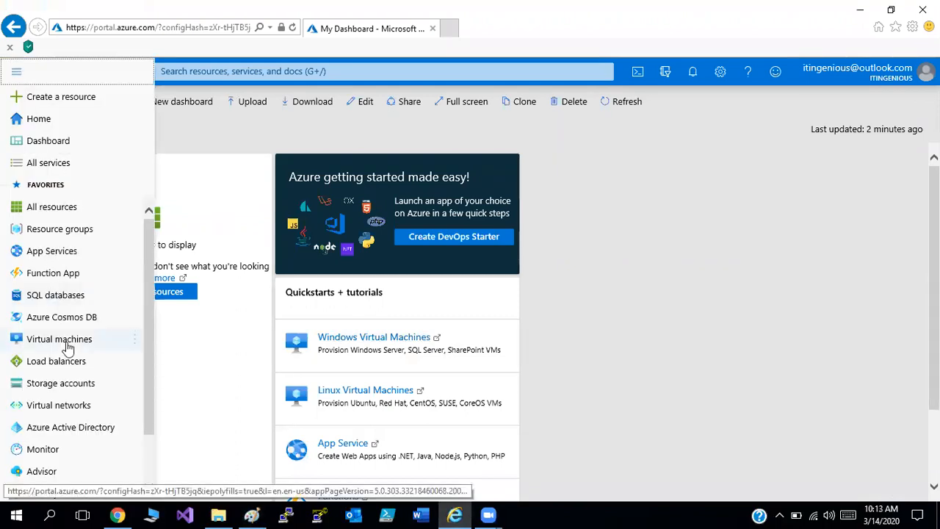
pyautogui.click(84, 430)
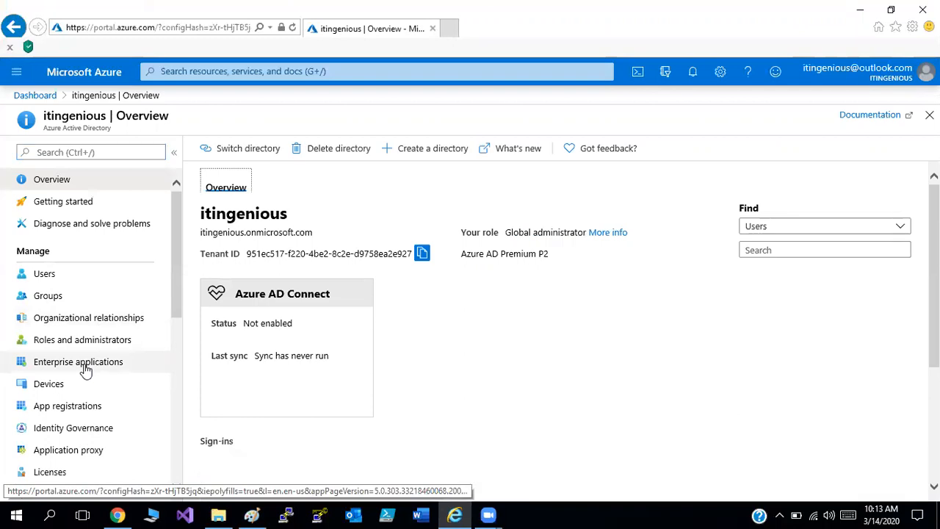
pyautogui.click(86, 367)
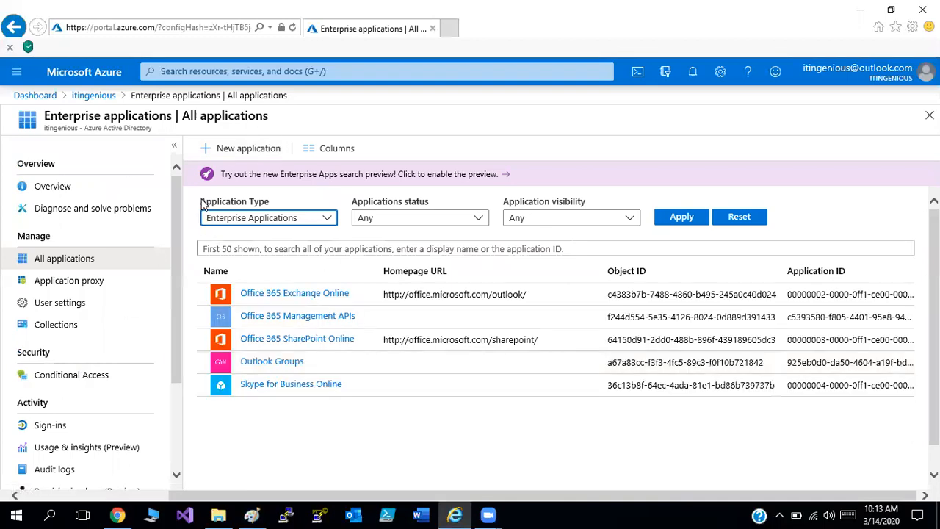
pyautogui.click(226, 149)
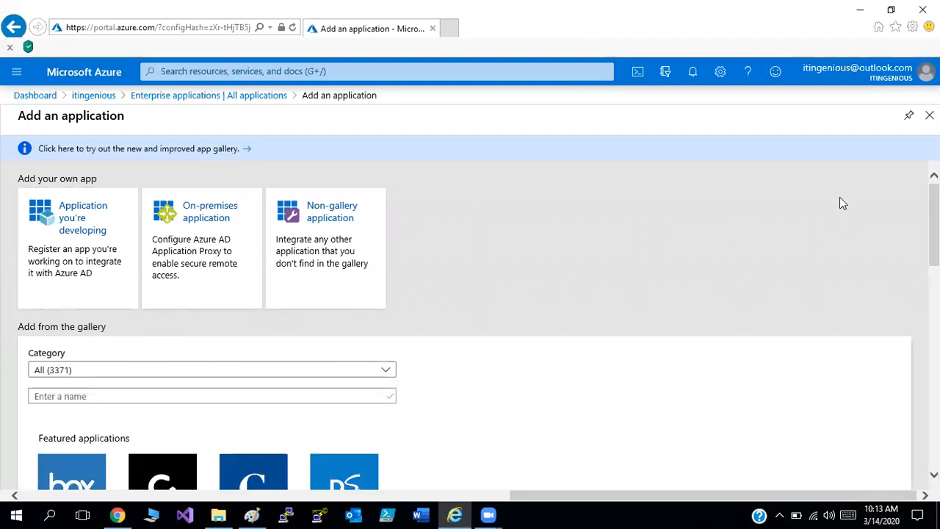
# Browse the featured gallery applications and examine the details of Office 365 Exchange Online, then close them.
pyautogui.scroll(-2, 842, 203)
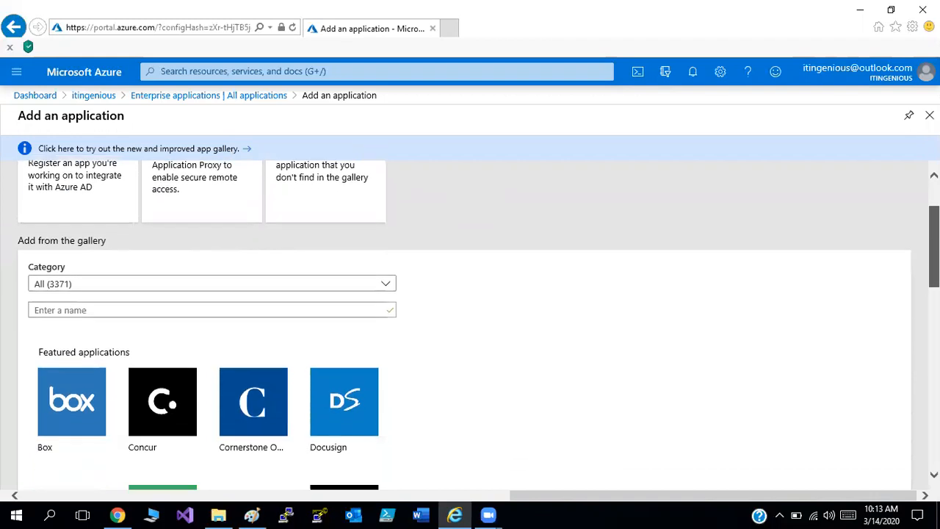
pyautogui.scroll(-5, 469, 323)
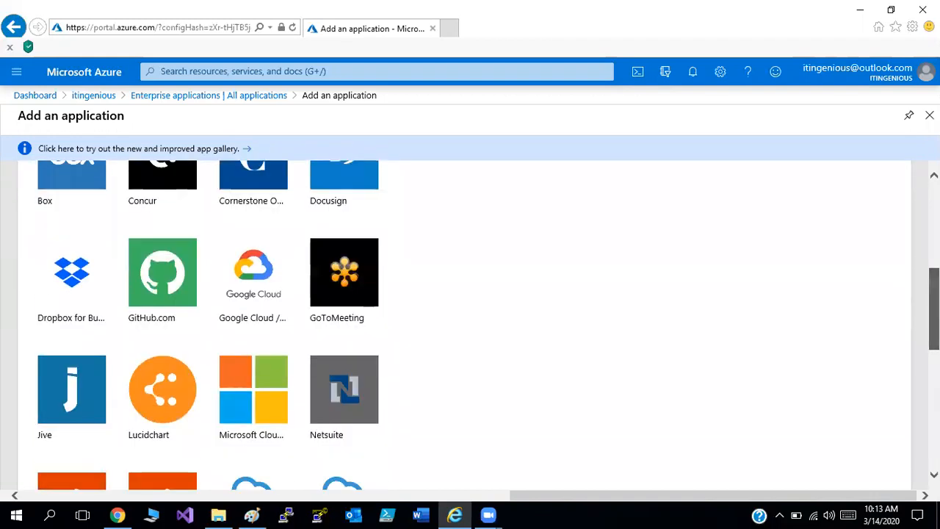
pyautogui.scroll(-1, 470, 323)
pyautogui.scroll(4, 470, 323)
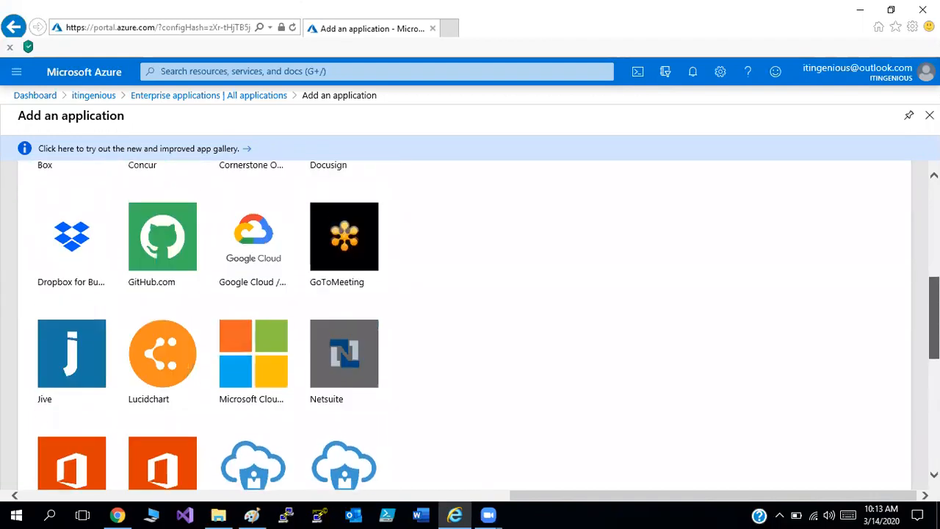
pyautogui.scroll(-5, 470, 323)
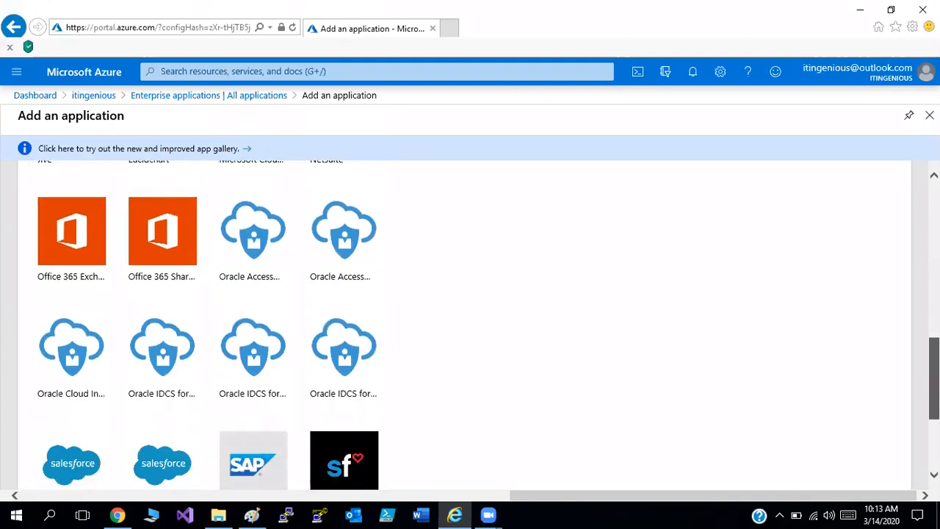
pyautogui.click(68, 252)
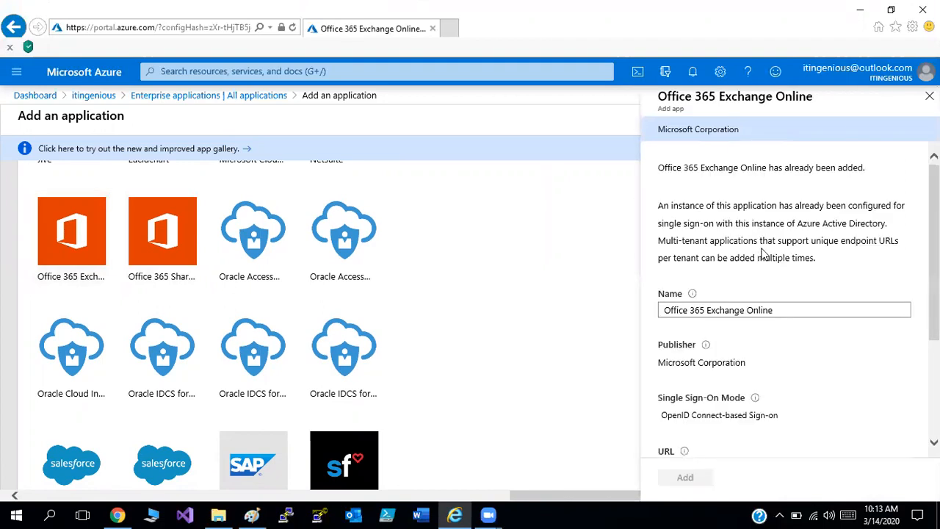
pyautogui.scroll(-2, 786, 294)
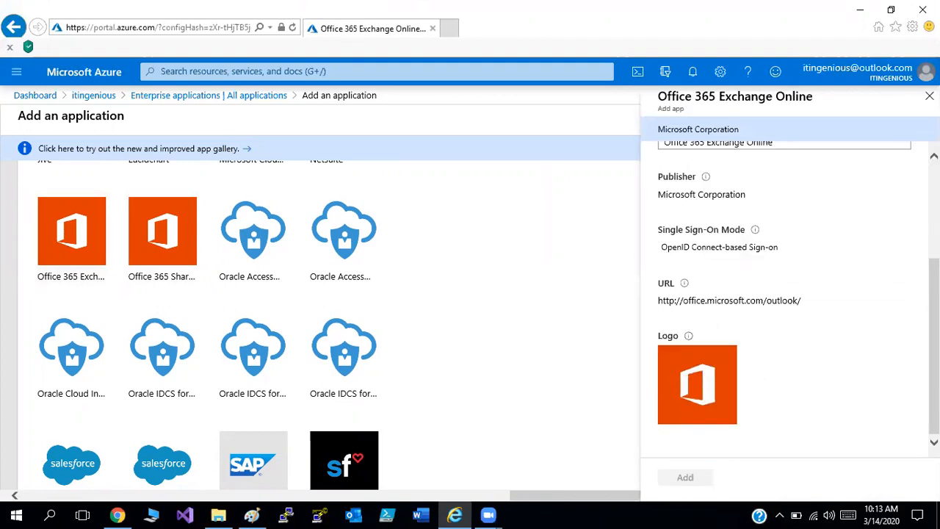
pyautogui.scroll(2, 881, 264)
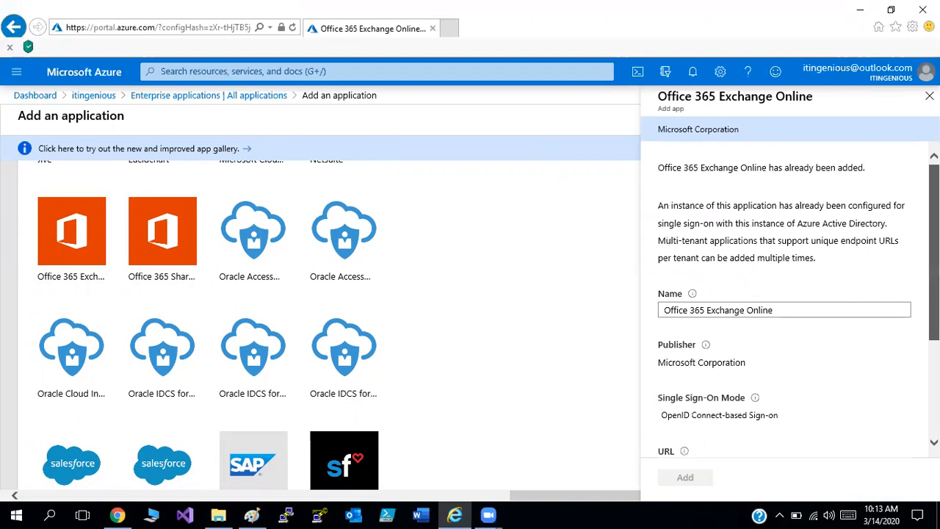
pyautogui.click(850, 314)
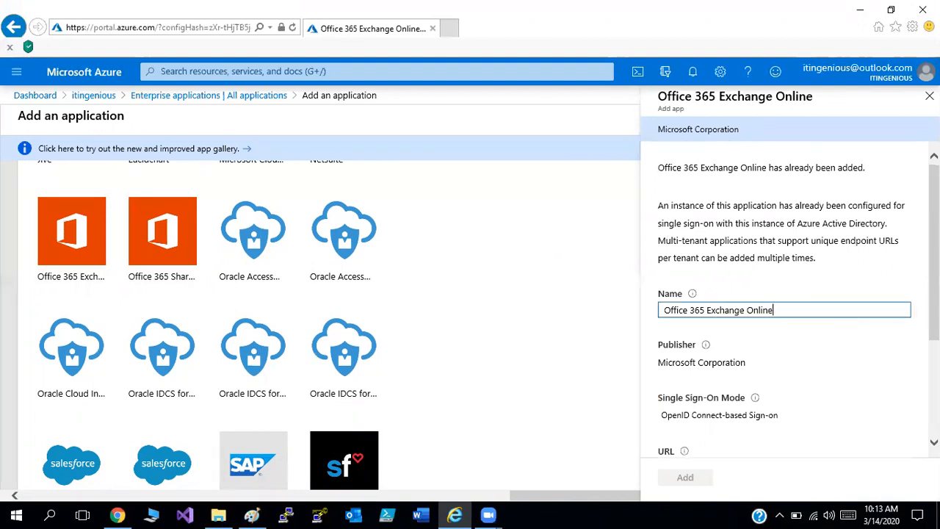
pyautogui.scroll(-2, 849, 314)
pyautogui.scroll(2, 786, 301)
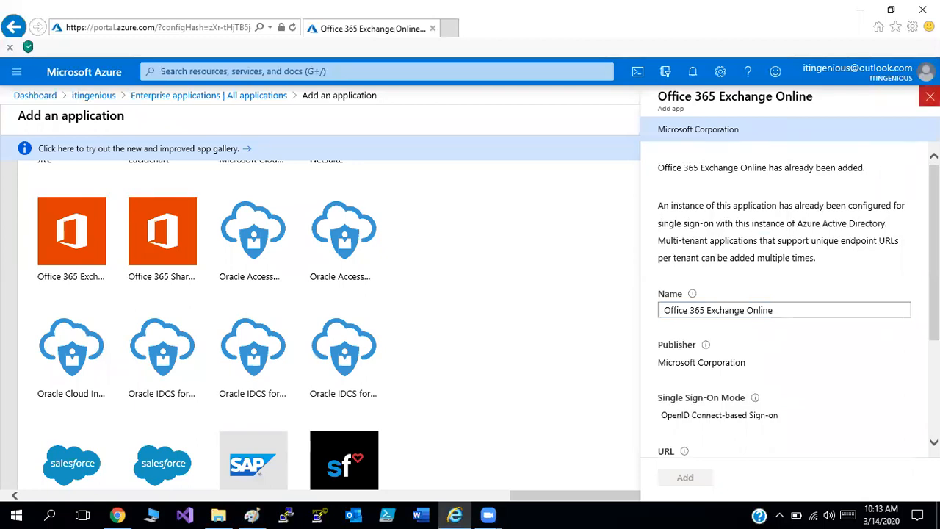
pyautogui.click(929, 97)
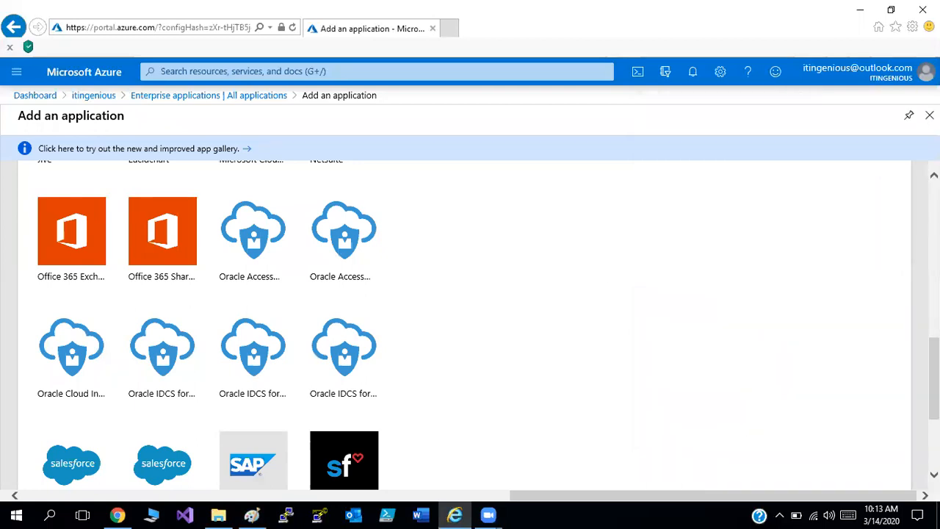
# Search the application gallery for "one drive" across all categories.
pyautogui.scroll(5, 469, 323)
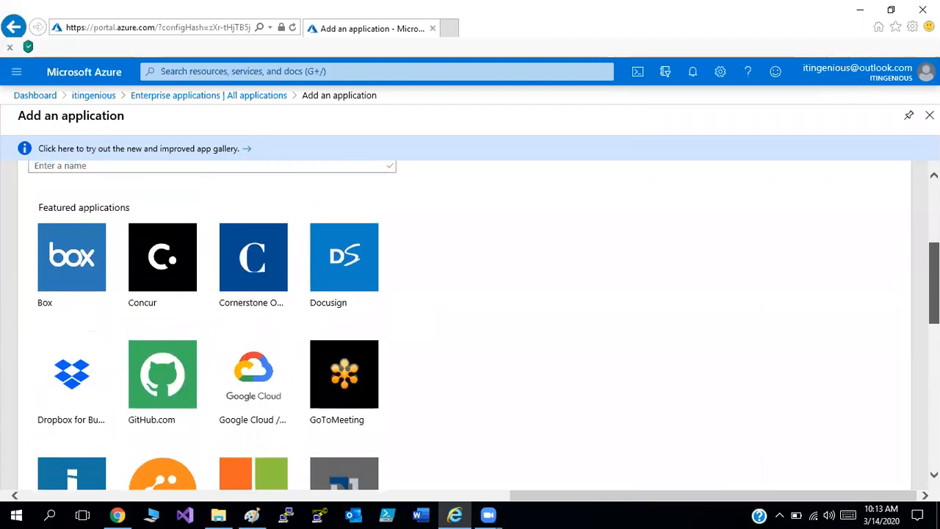
pyautogui.click(253, 187)
pyautogui.write('one')
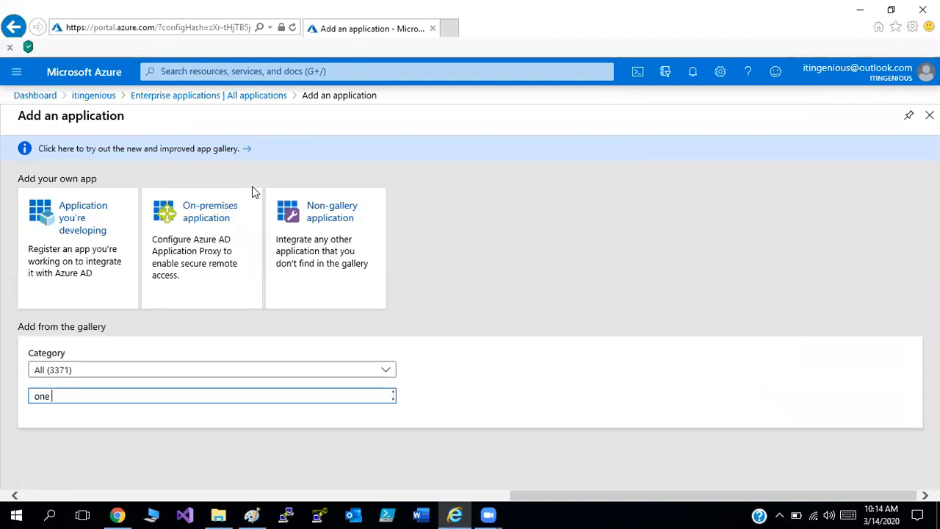
pyautogui.write(' drive')
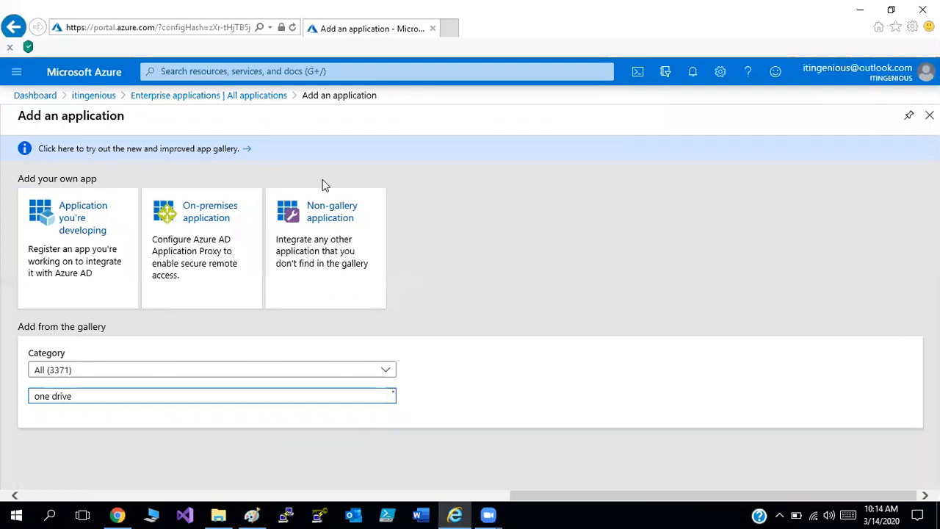
pyautogui.scroll(-1, 325, 185)
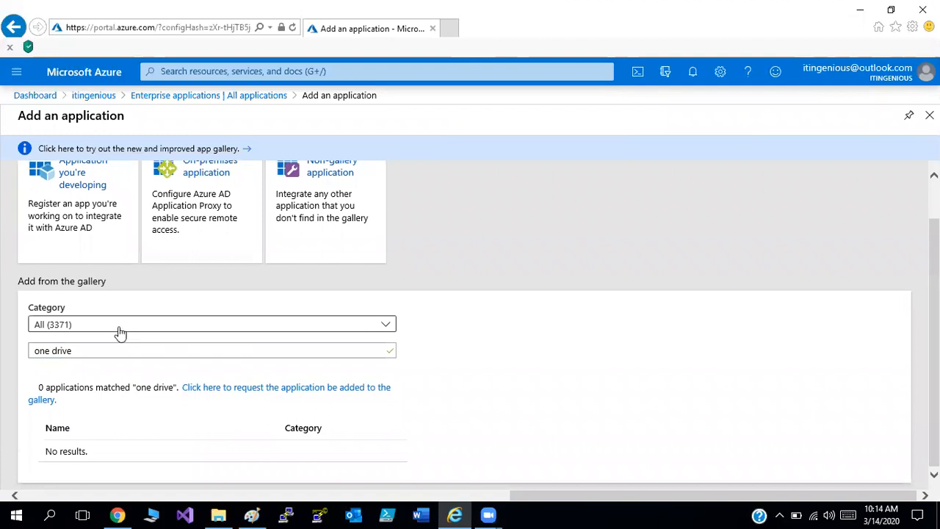
# Open the new app gallery preview, search for "onedrive" and add the Microsoft OneDrive application.
pyautogui.click(180, 148)
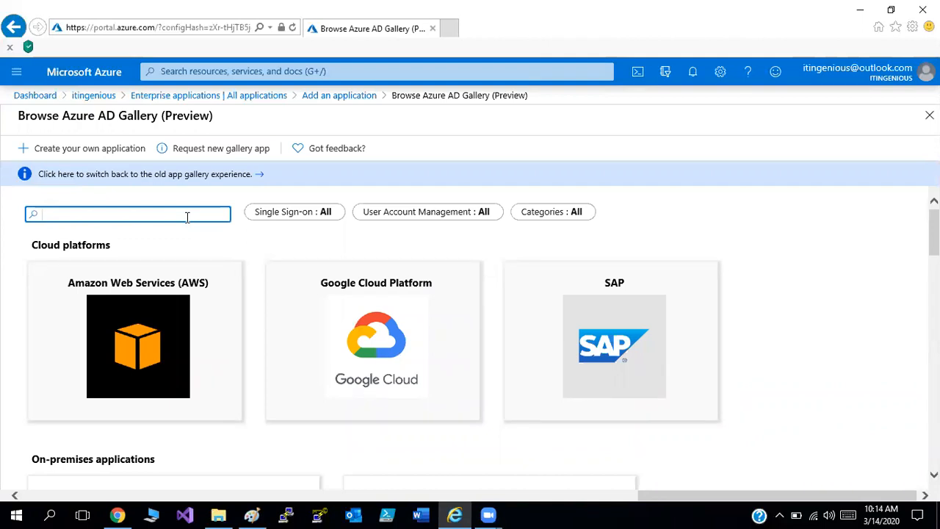
pyautogui.write('onedrive')
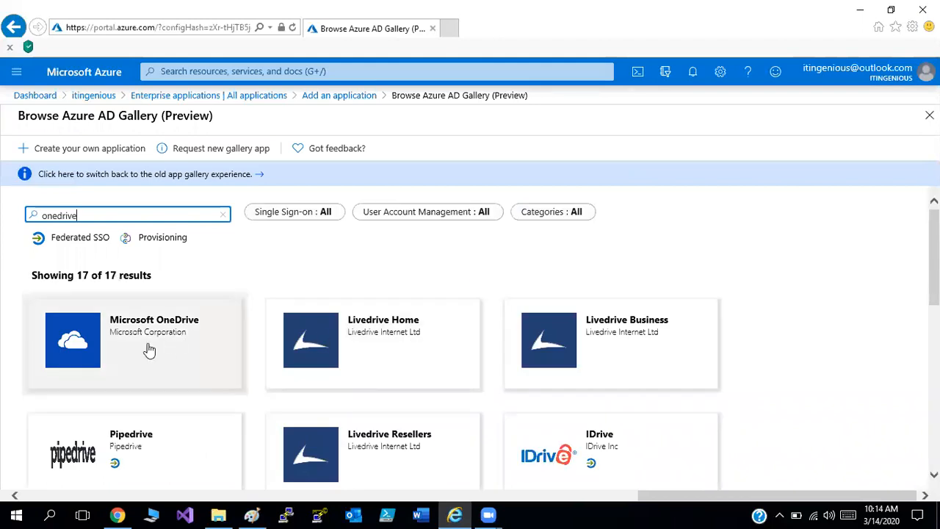
pyautogui.click(123, 347)
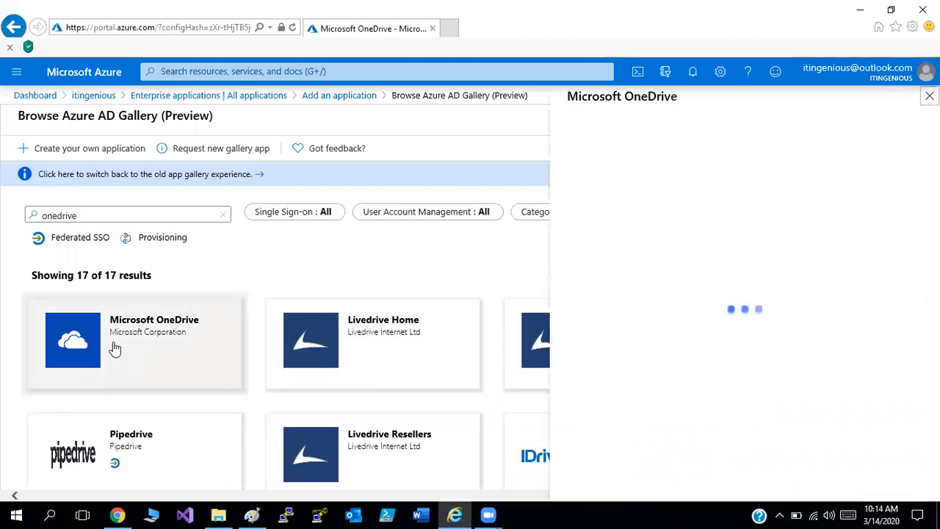
pyautogui.click(602, 476)
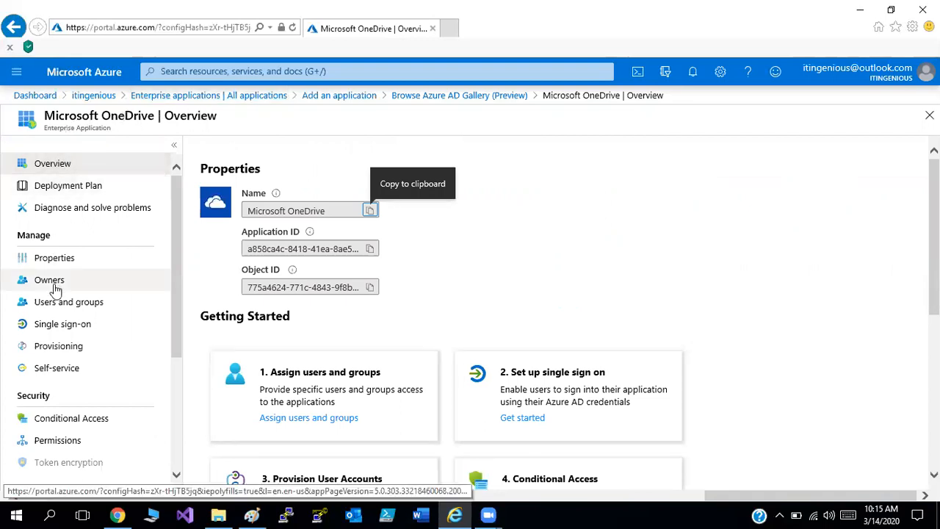
# Set the single sign-on method of Microsoft OneDrive to Password-based and save the configuration.
pyautogui.click(52, 332)
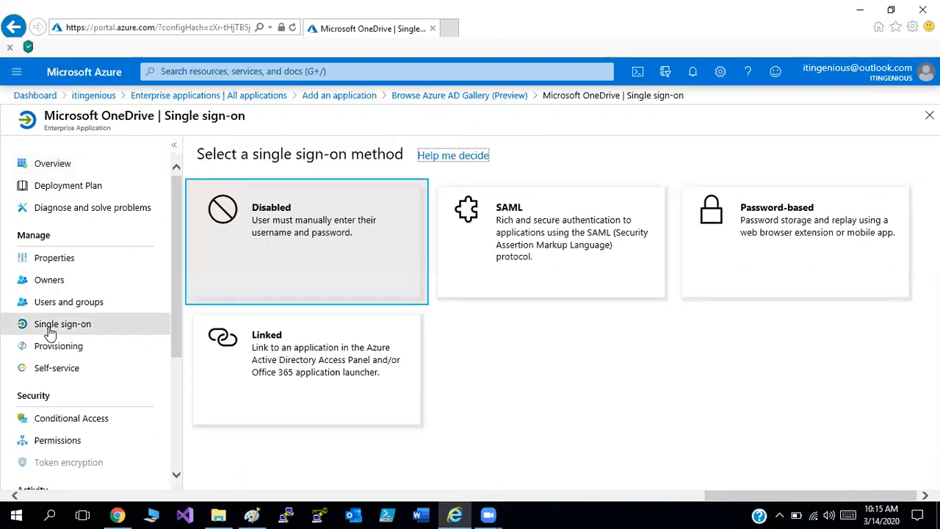
pyautogui.click(782, 244)
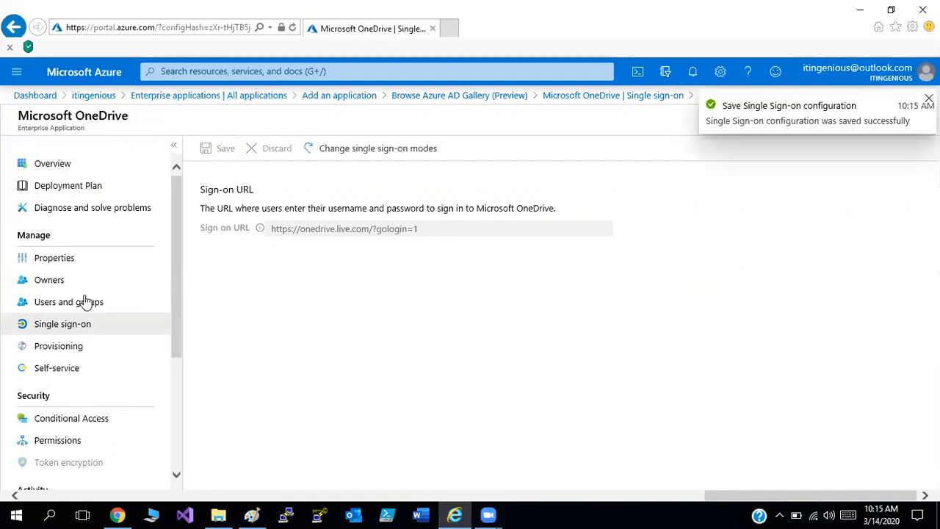
# Assign the admin user and the user listed directly below it to Microsoft OneDrive, and review the application's single sign-on settings.
pyautogui.click(64, 307)
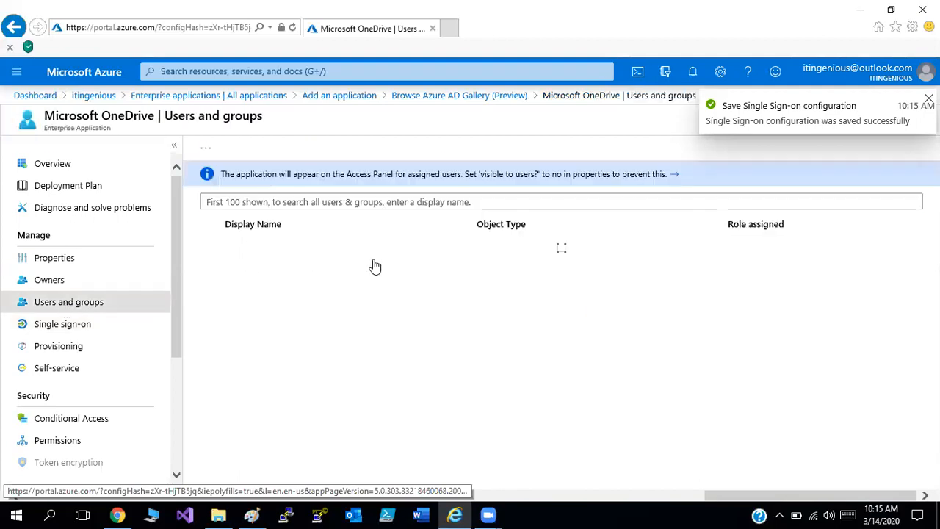
pyautogui.click(235, 150)
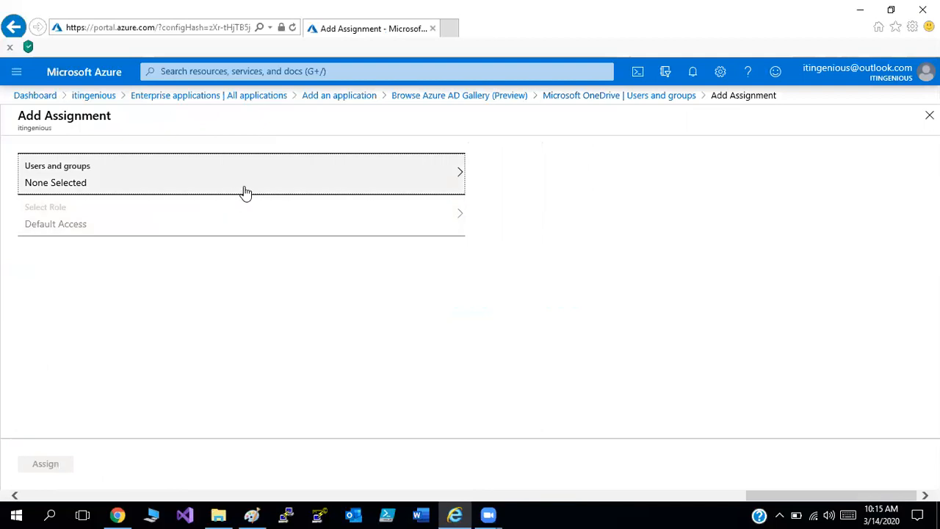
pyautogui.click(245, 193)
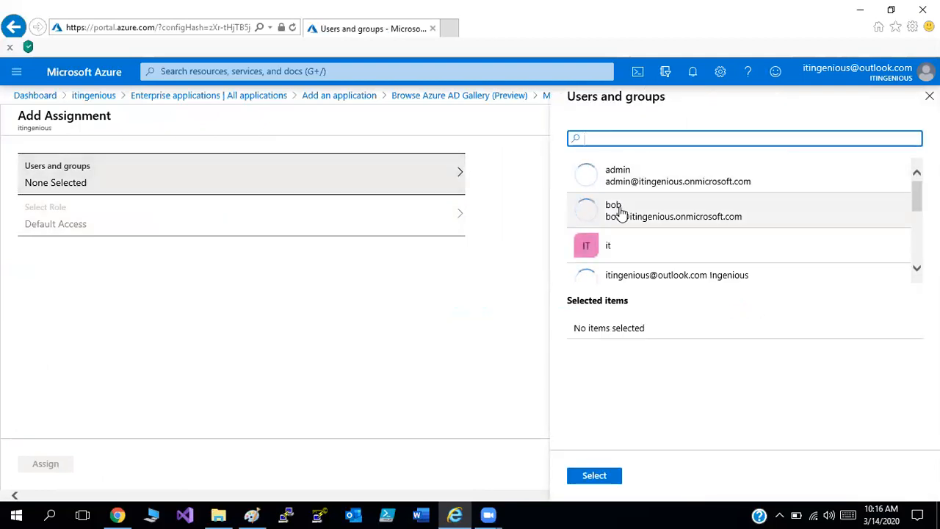
pyautogui.click(619, 212)
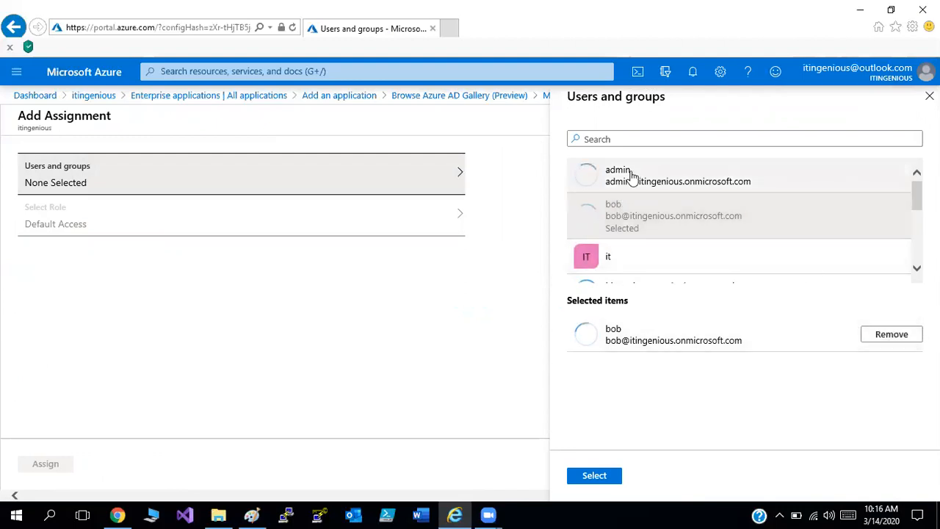
pyautogui.click(631, 177)
pyautogui.click(605, 475)
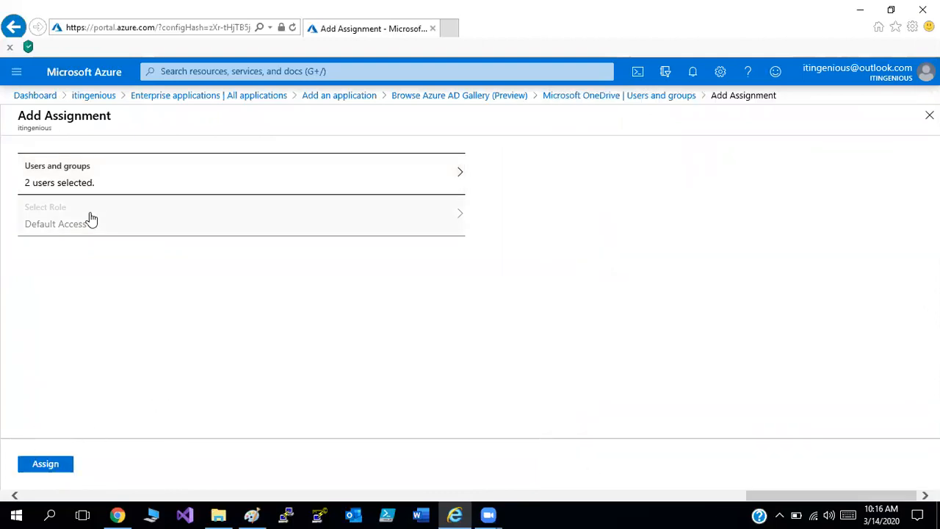
pyautogui.click(50, 470)
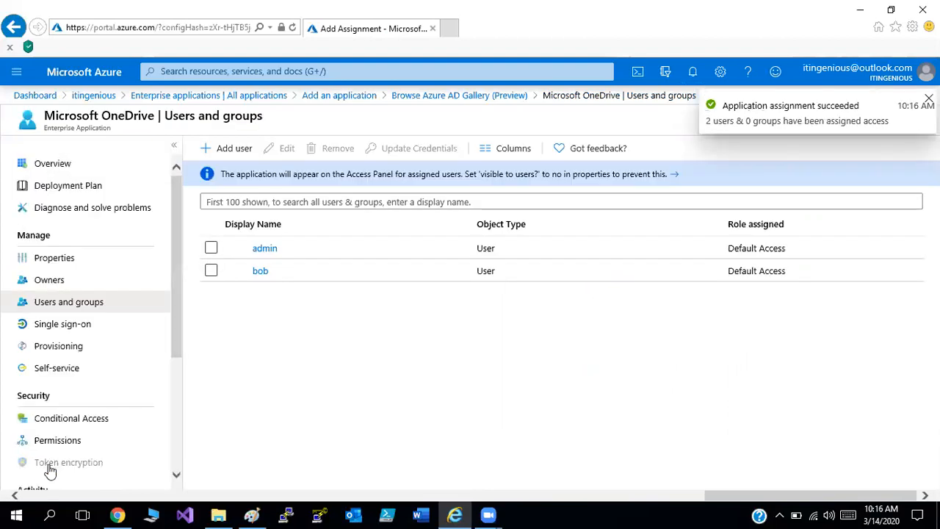
pyautogui.click(66, 331)
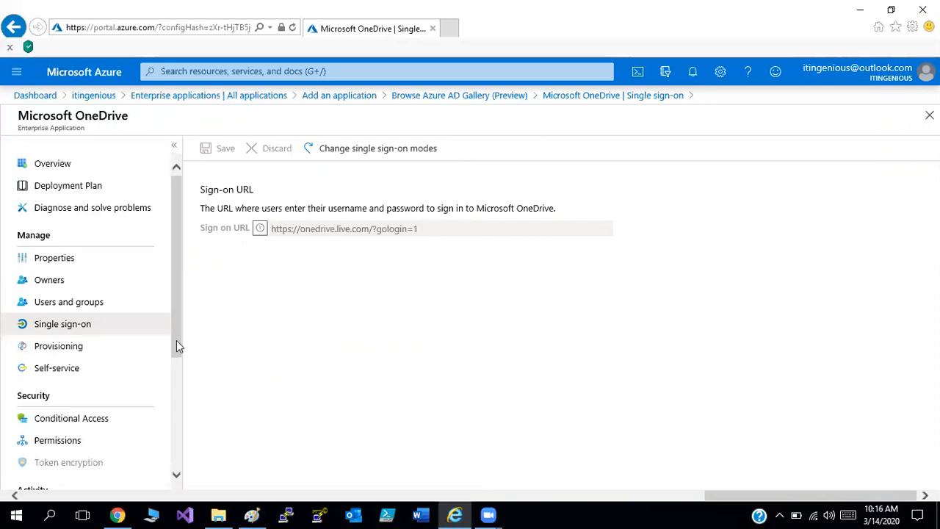
pyautogui.scroll(-1, 176, 365)
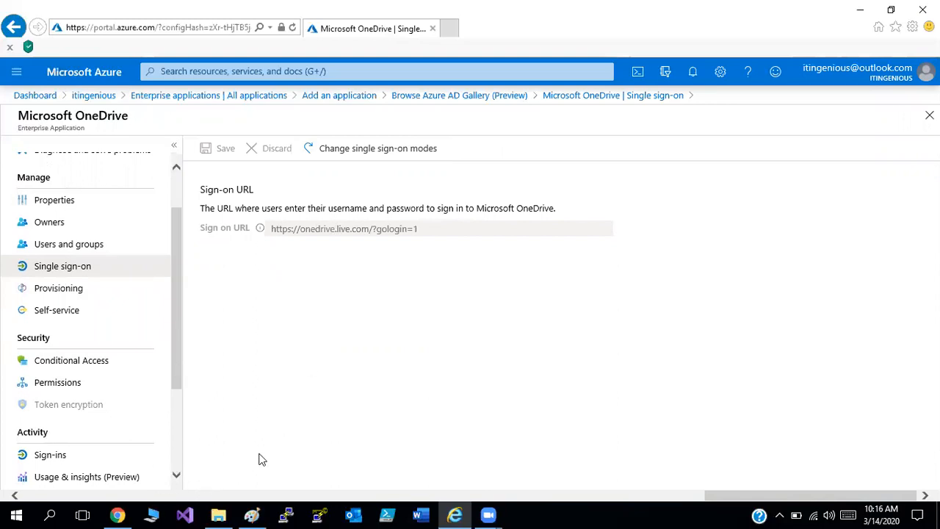
# Switch to a new incognito Chrome window and go to myapps.microsoft.com.
pyautogui.rightClick(117, 515)
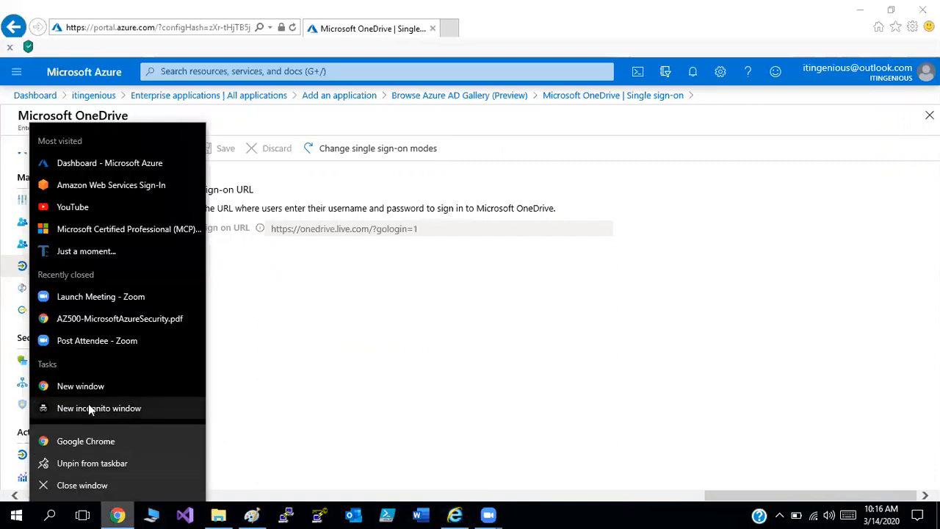
pyautogui.click(91, 412)
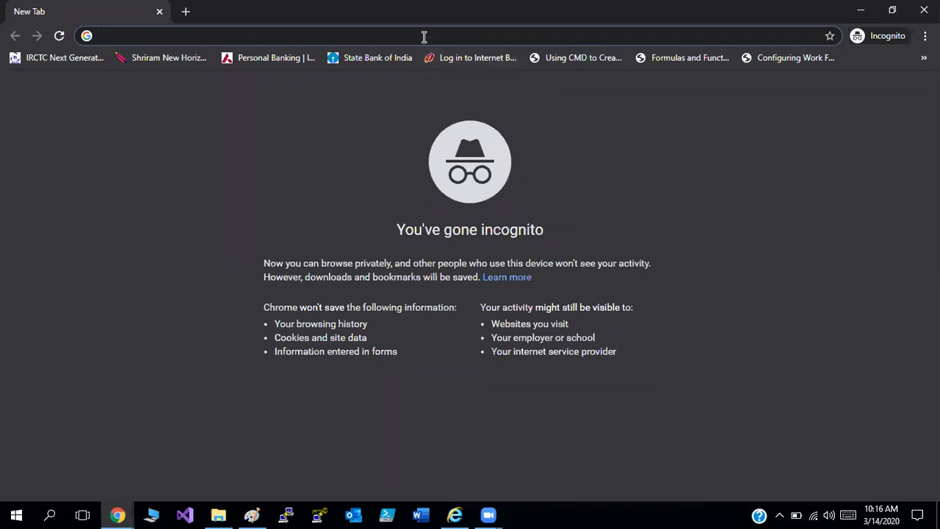
pyautogui.write('my')
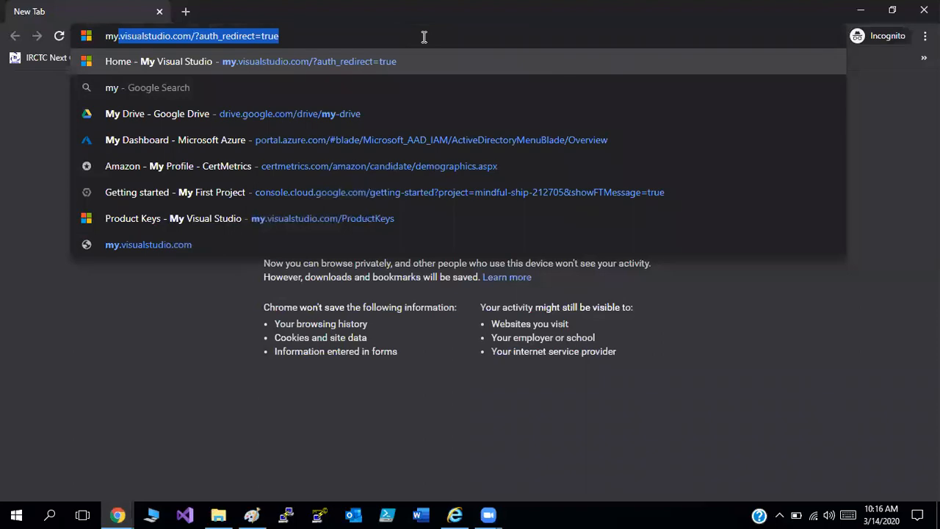
pyautogui.write('app')
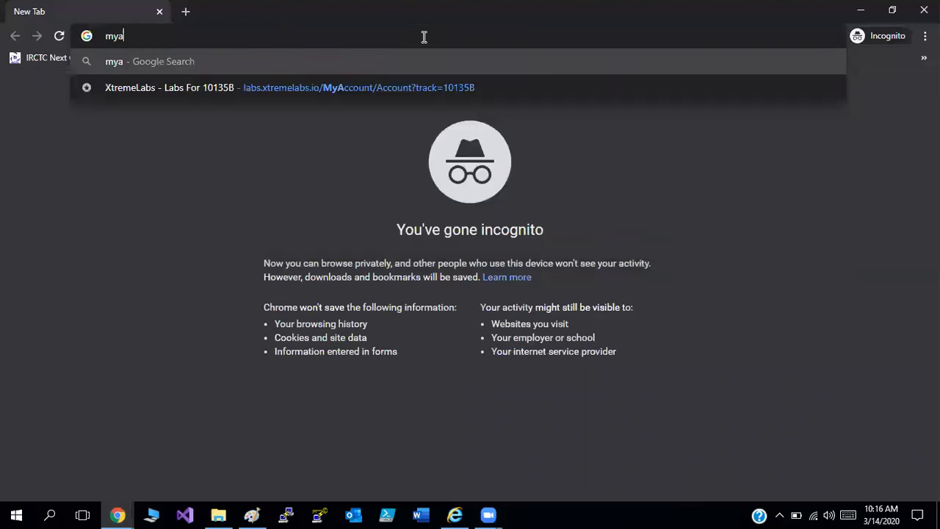
pyautogui.write('s.microsoft.com')
pyautogui.press('Return')
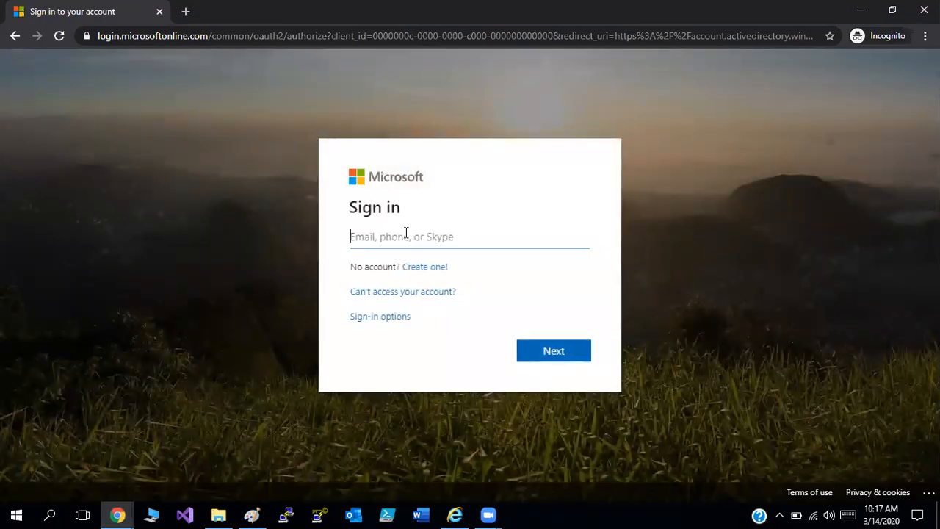
# Copy the admin account's user name from the Azure AD user list in Internet Explorer and submit it on Chrome's Microsoft sign-in page.
pyautogui.click(455, 514)
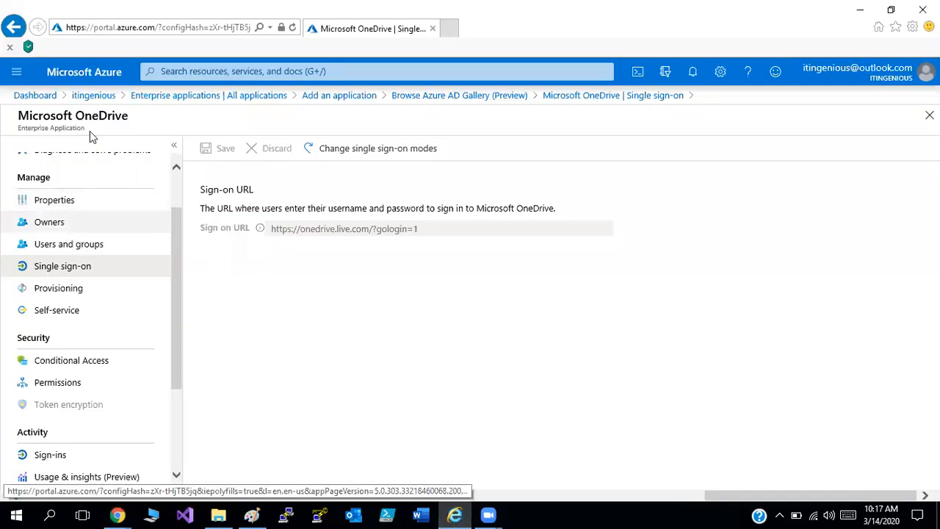
pyautogui.click(110, 97)
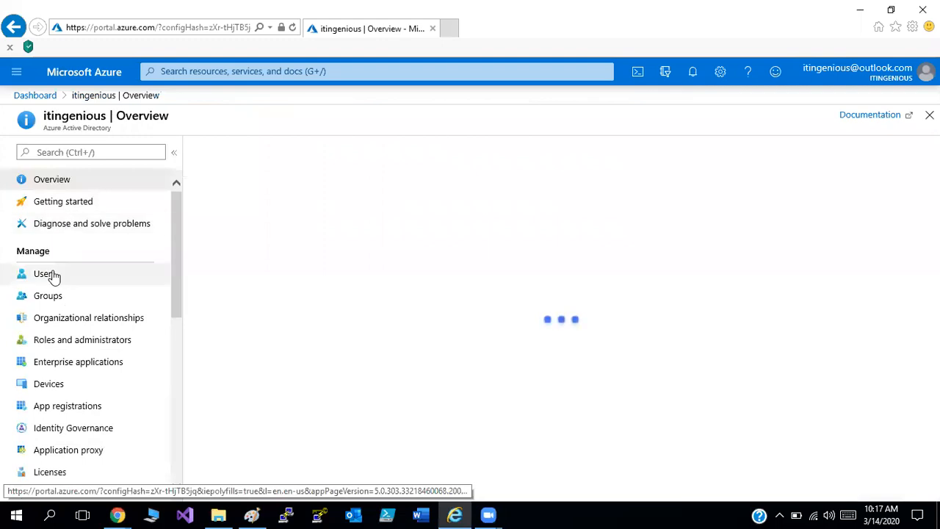
pyautogui.click(51, 274)
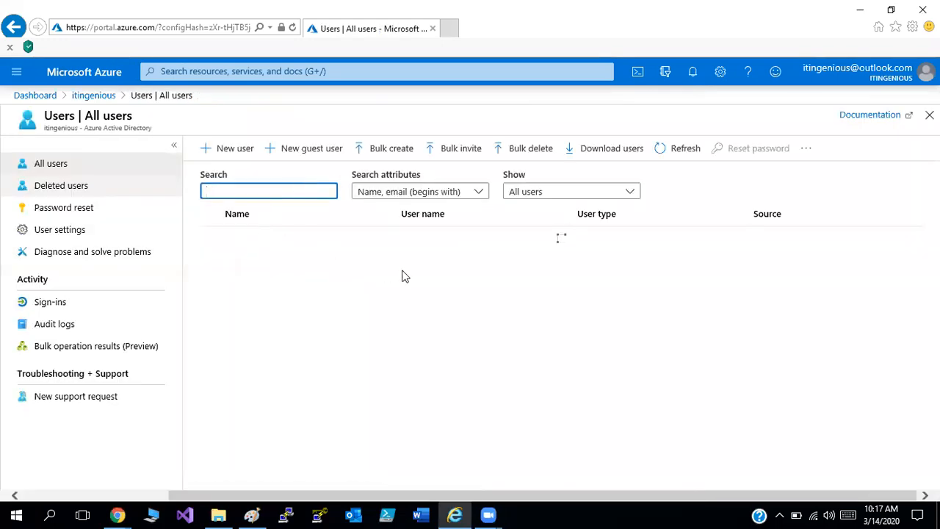
pyautogui.moveTo(551, 246); pyautogui.dragTo(404, 251)
pyautogui.hotkey('ctrl', 'c')
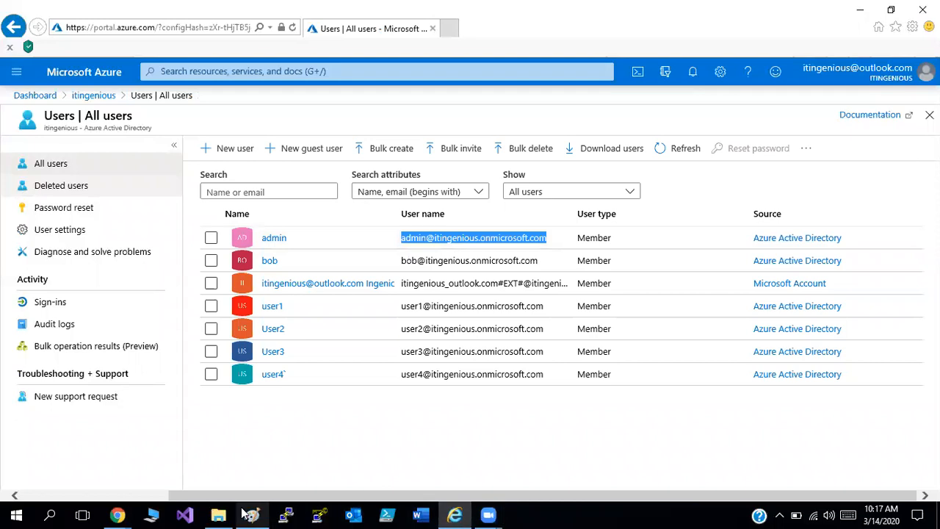
pyautogui.moveTo(118, 514)
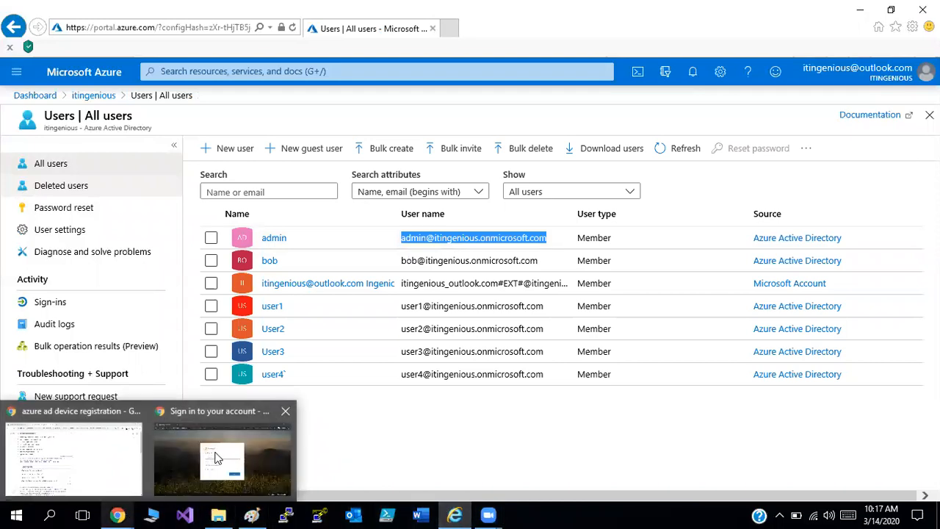
pyautogui.click(215, 457)
pyautogui.hotkey('ctrl', 'v')
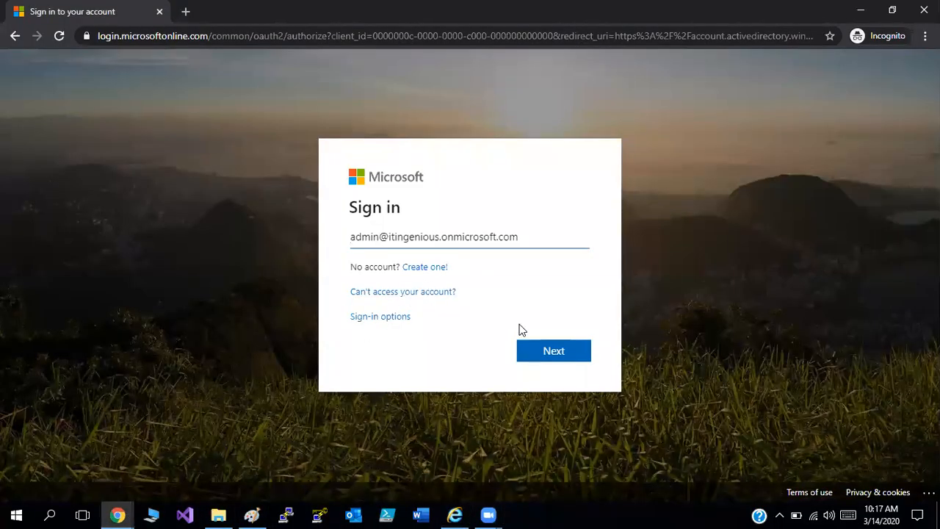
pyautogui.click(548, 356)
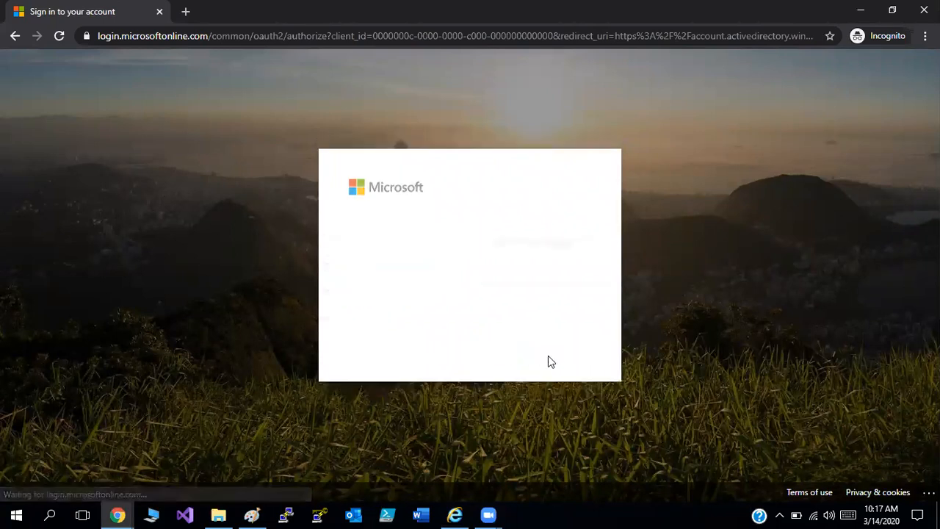
# Sign in with the account password to view the assigned Access Panel apps, and close the incognito window.
pyautogui.write('••')
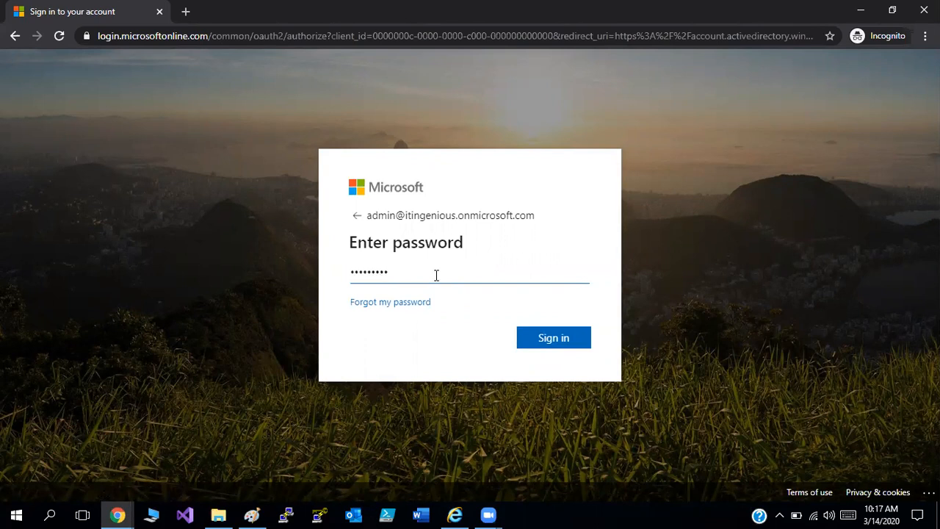
pyautogui.press('Return')
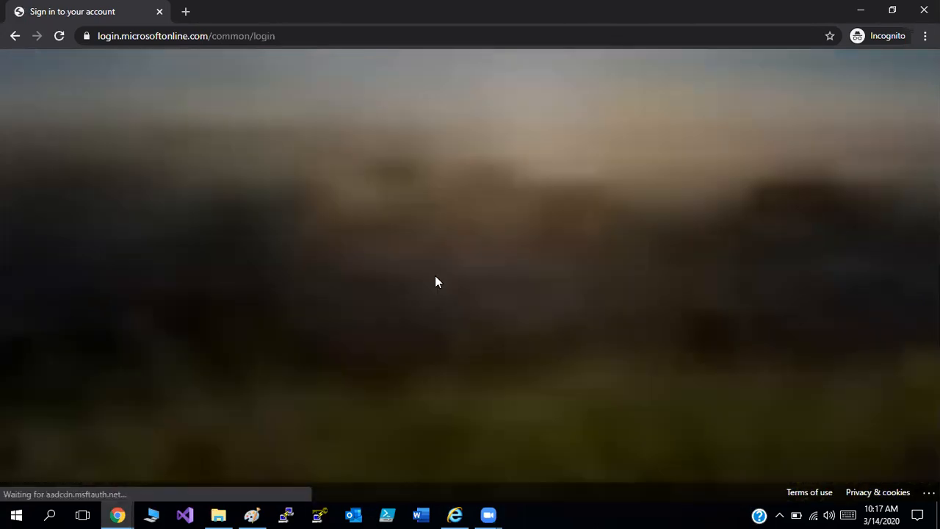
pyautogui.click(570, 350)
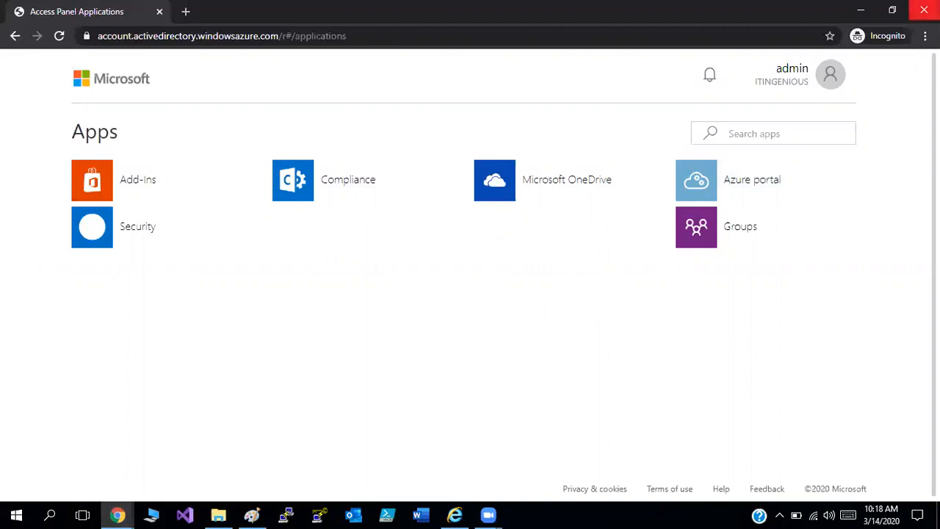
pyautogui.click(924, 9)
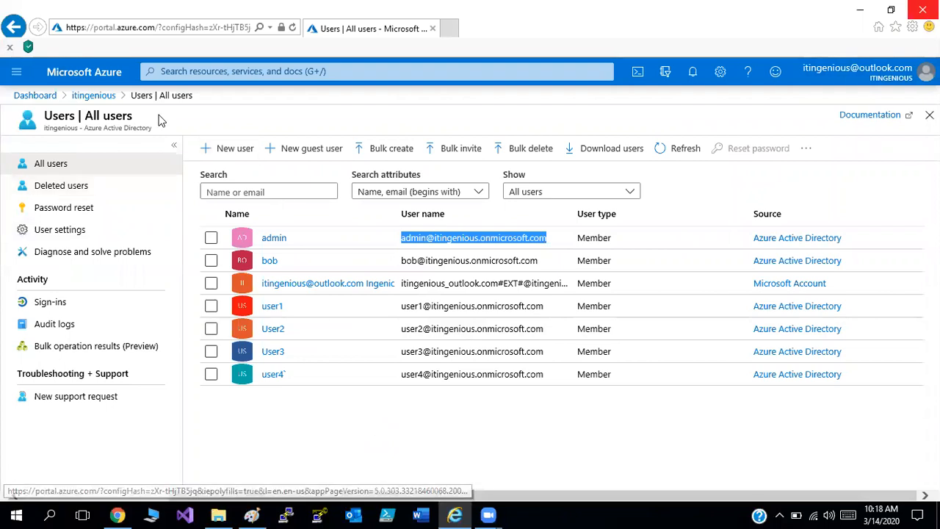
# Open the device settings of the itingenious Azure Active Directory.
pyautogui.click(107, 94)
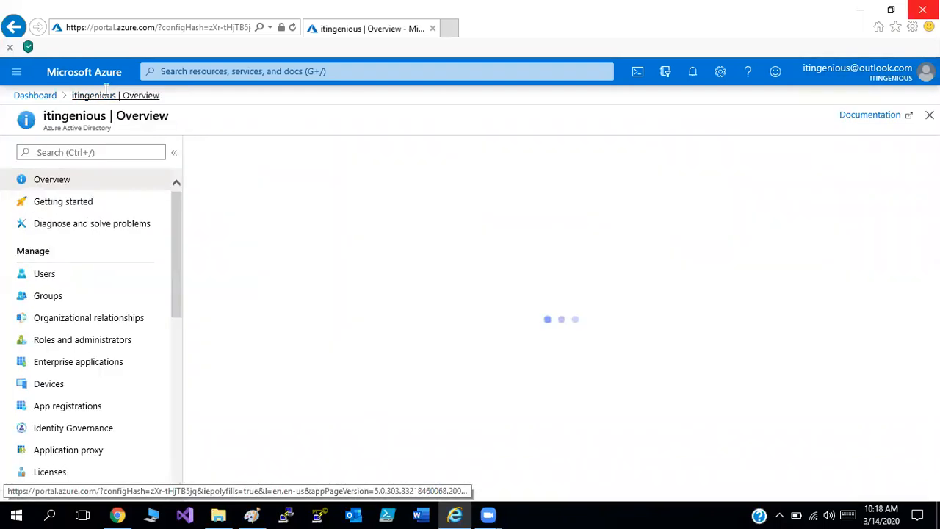
pyautogui.moveTo(178, 245); pyautogui.dragTo(177, 278)
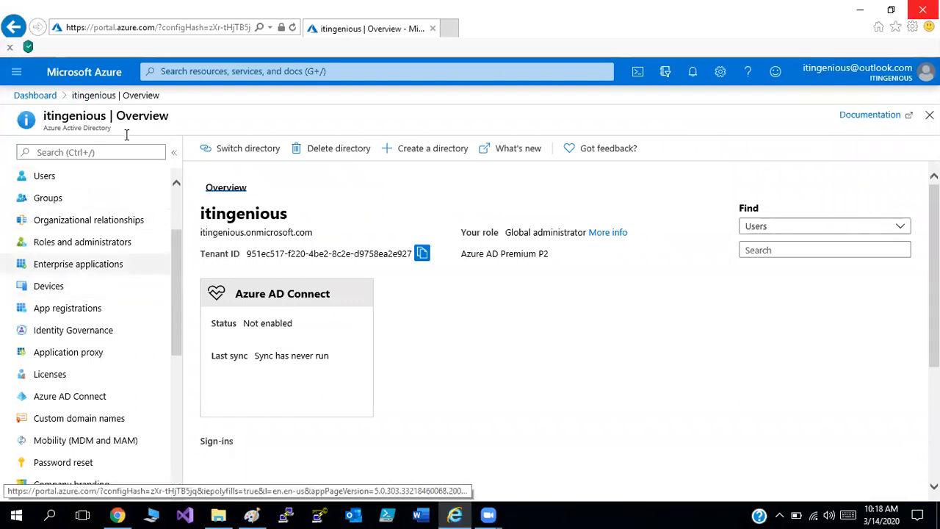
pyautogui.click(50, 287)
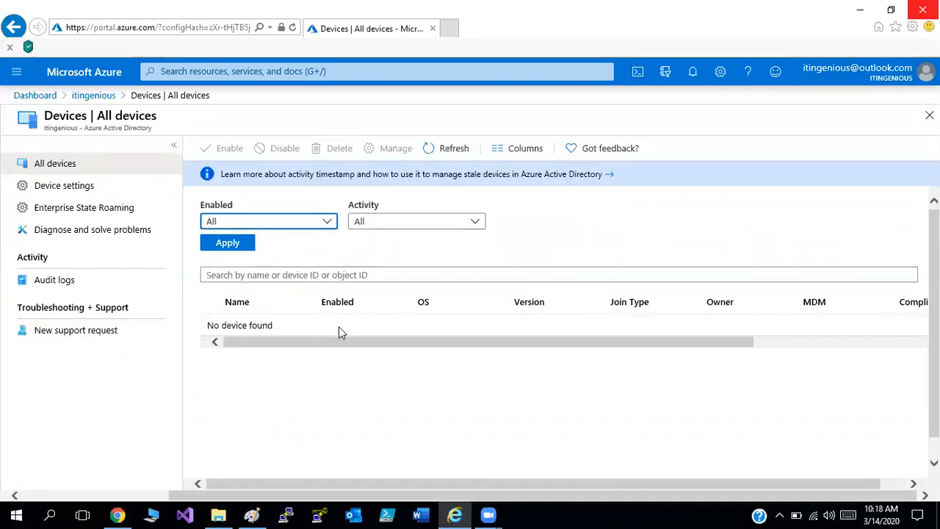
pyautogui.click(80, 192)
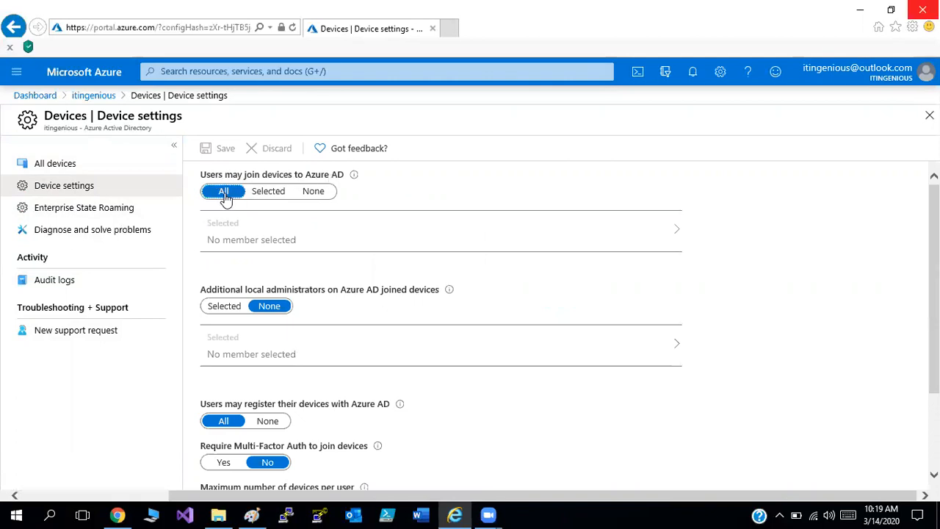
# Set Users may join devices to Azure AD to Selected and add the admin user as the allowed member.
pyautogui.click(268, 192)
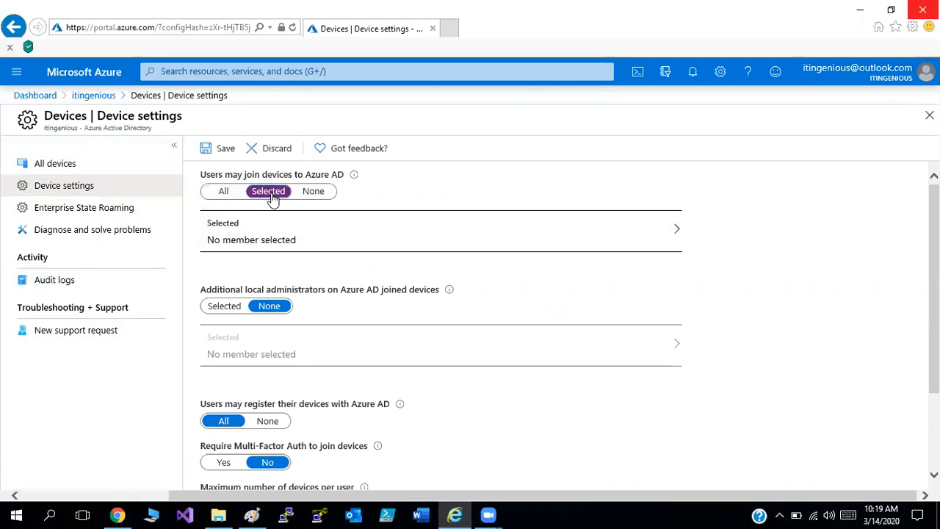
pyautogui.click(340, 230)
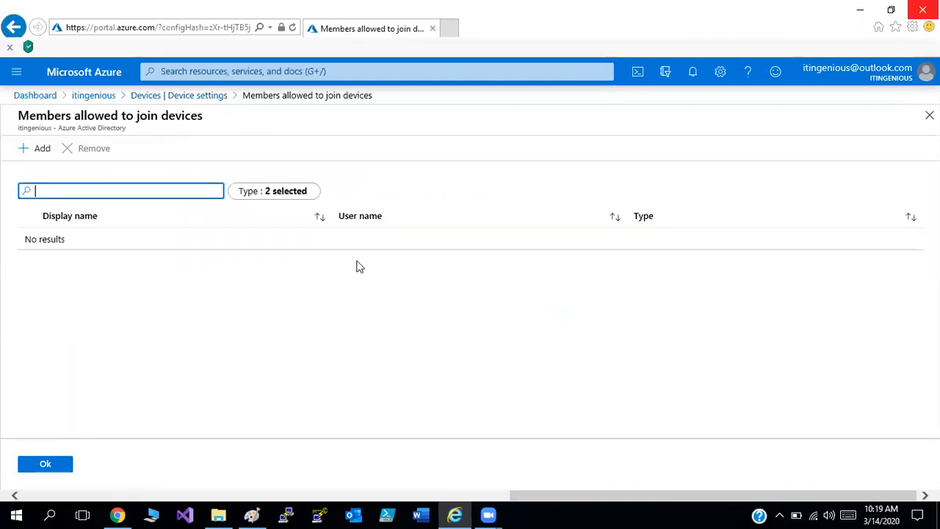
pyautogui.click(33, 152)
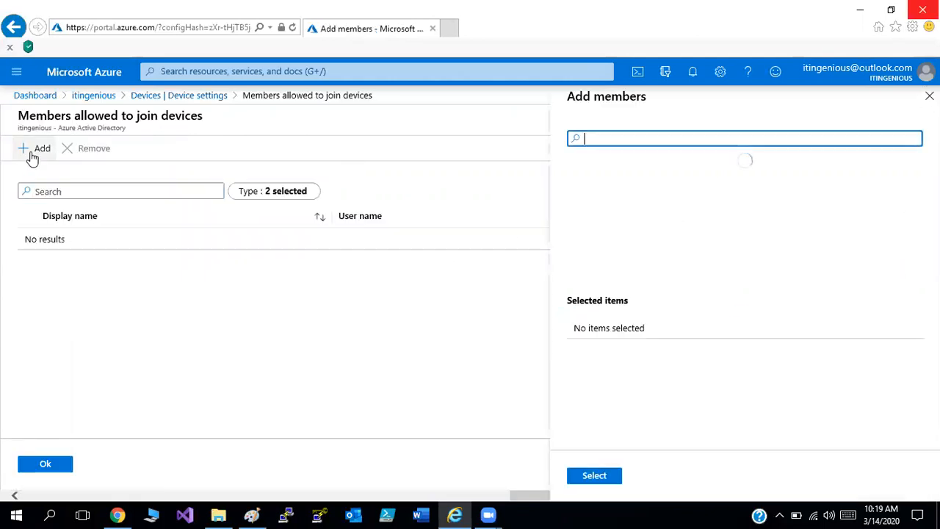
pyautogui.click(631, 180)
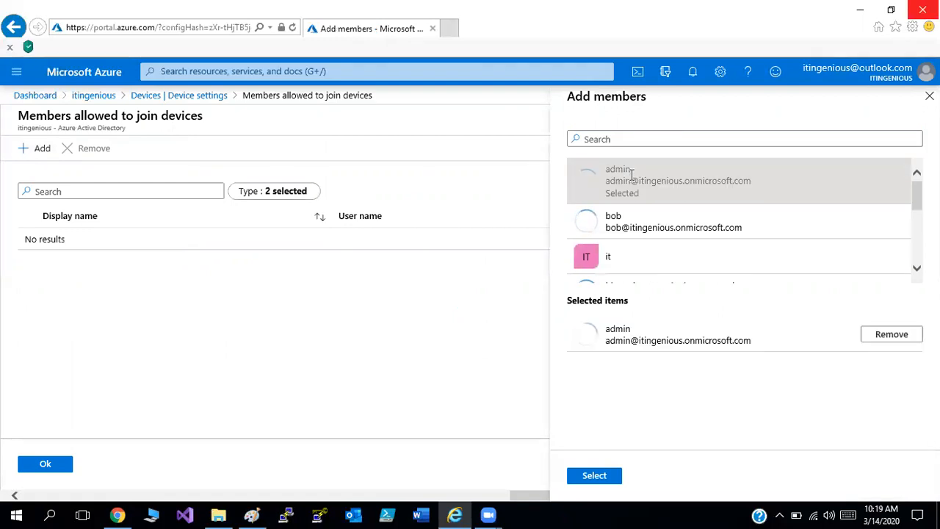
pyautogui.click(608, 474)
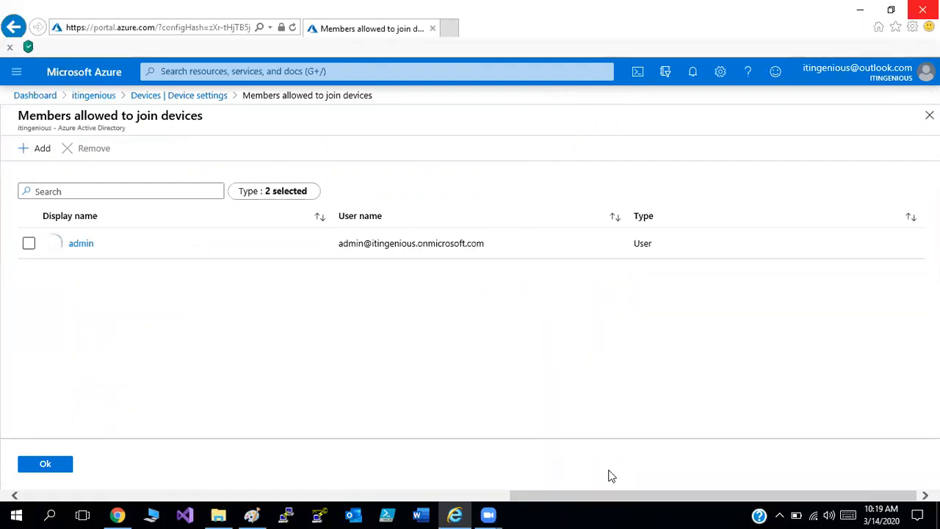
pyautogui.click(45, 464)
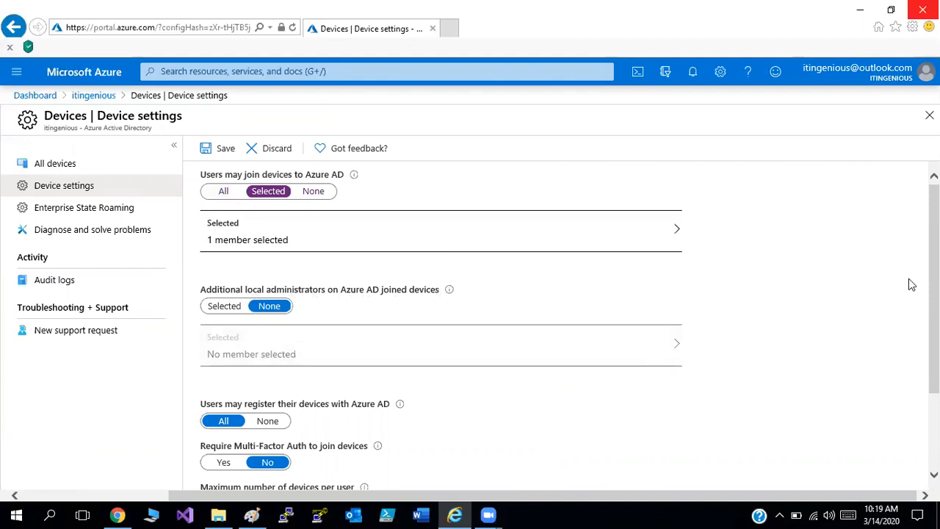
pyautogui.scroll(-2, 558, 316)
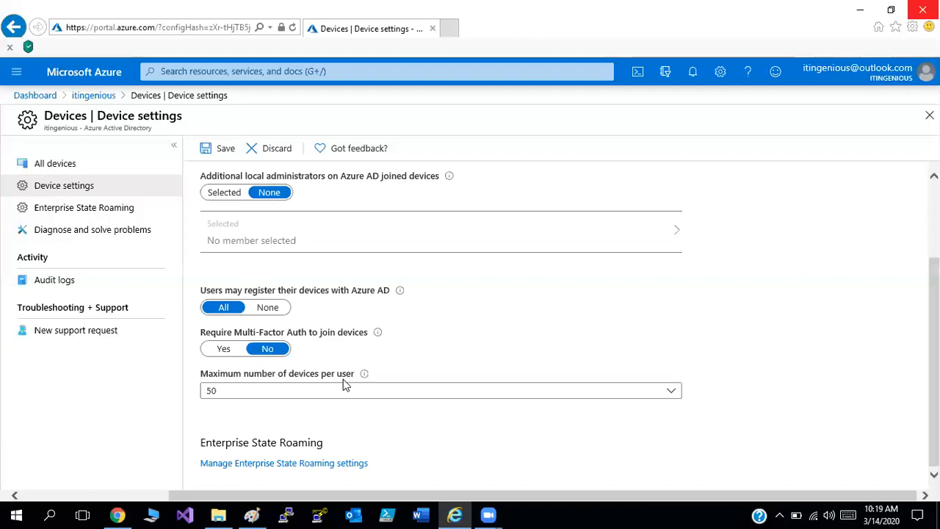
# Set the maximum number of devices per user to 5 and save the device settings.
pyautogui.click(672, 394)
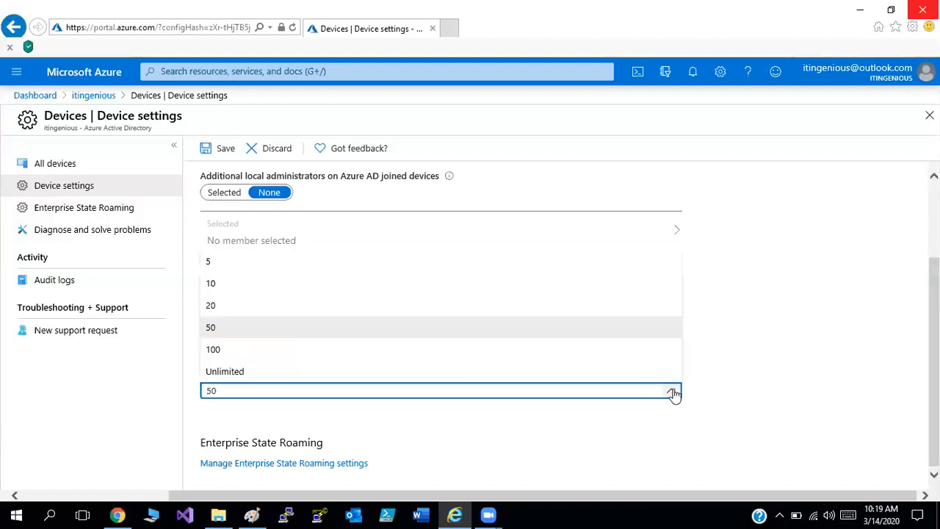
pyautogui.click(298, 257)
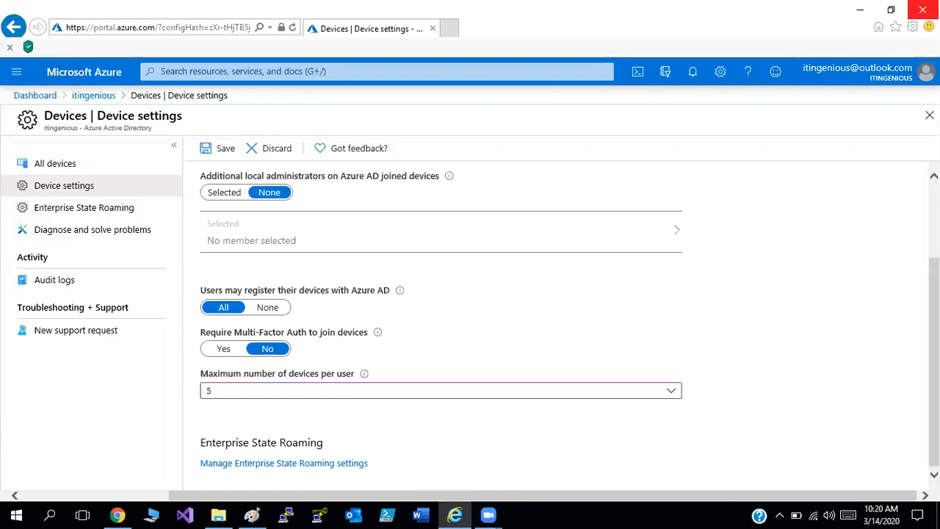
pyautogui.click(224, 151)
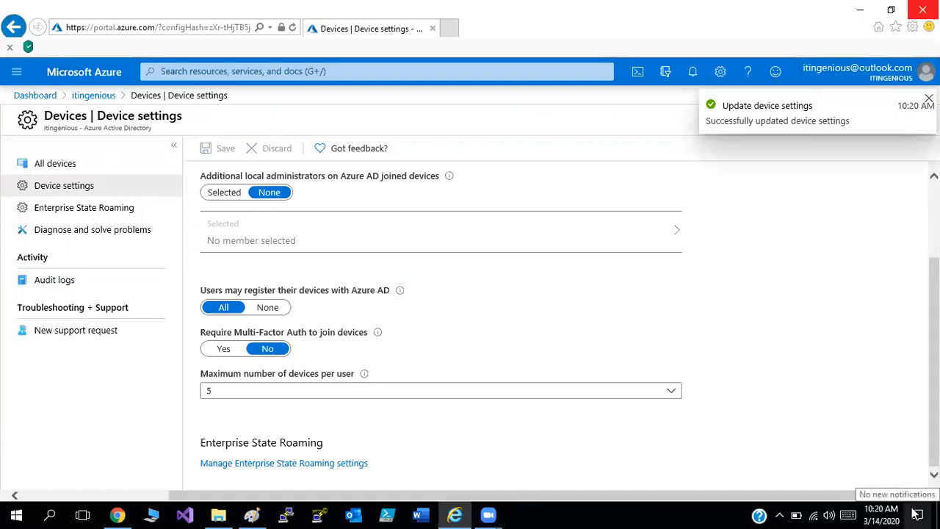
# Open the work or school access page in Windows account settings and start connecting a new account.
pyautogui.click(916, 514)
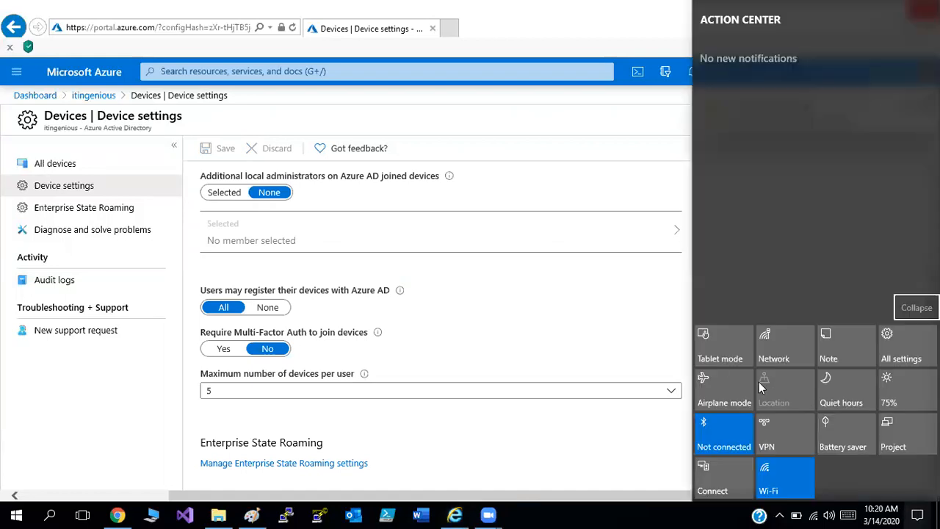
pyautogui.click(897, 344)
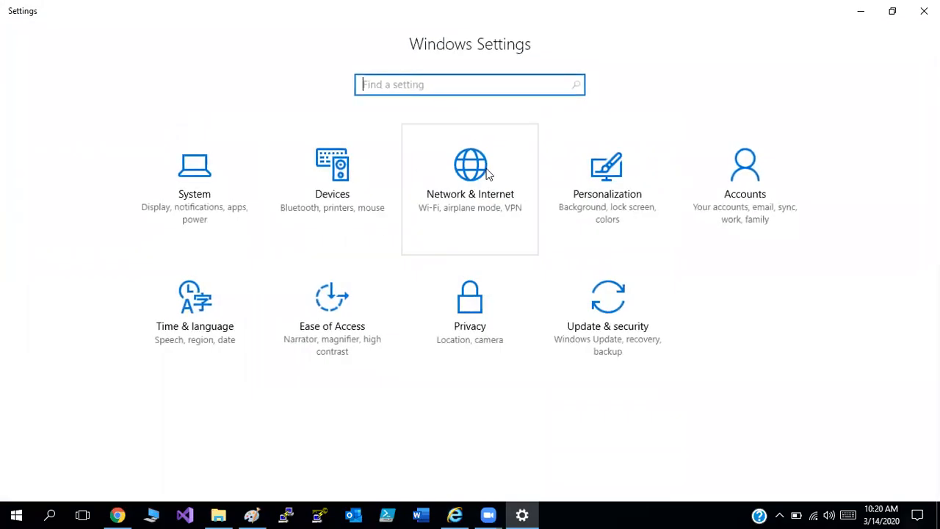
pyautogui.click(746, 183)
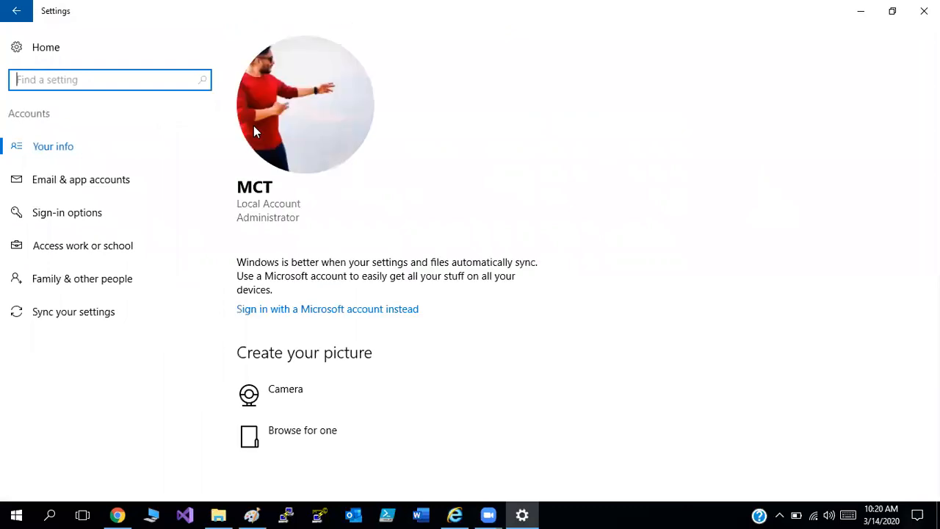
pyautogui.click(121, 252)
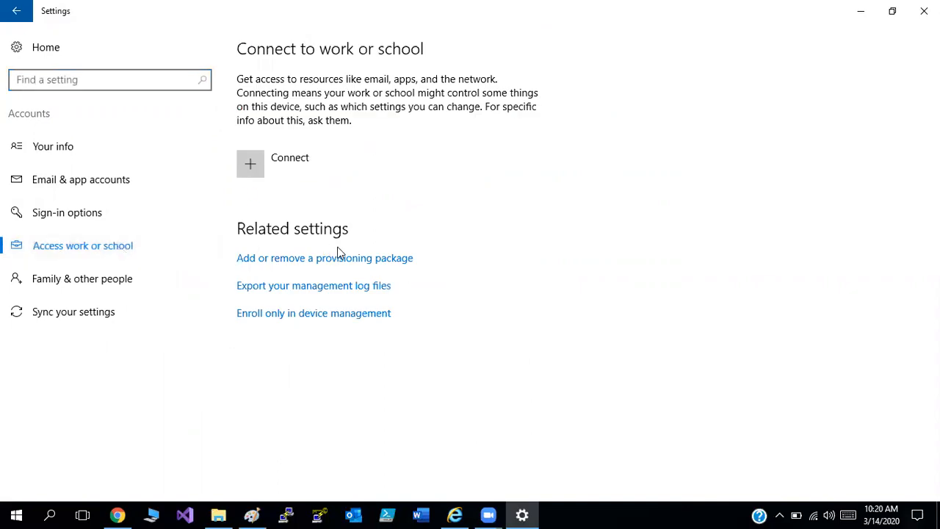
pyautogui.click(259, 164)
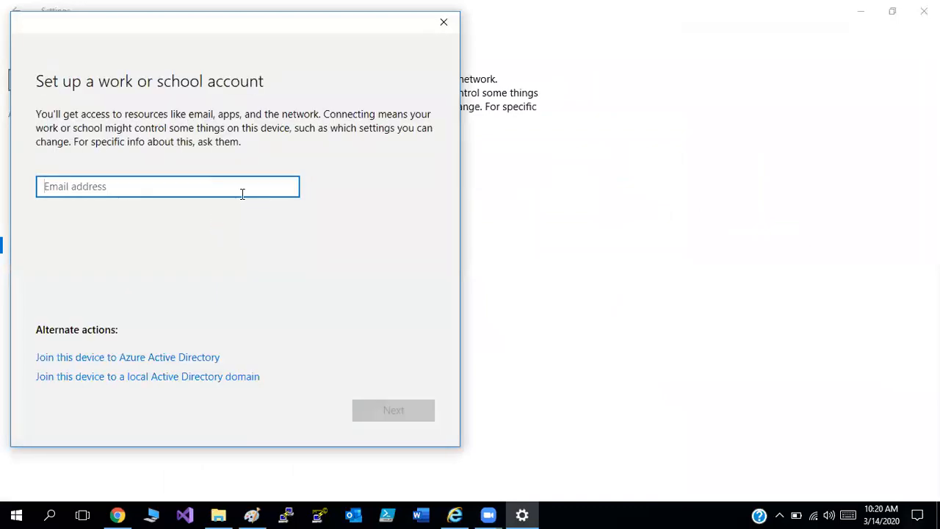
# Connect the work or school account using the copied admin email address and the account password, and finish the setup.
pyautogui.hotkey('ctrl', 'v')
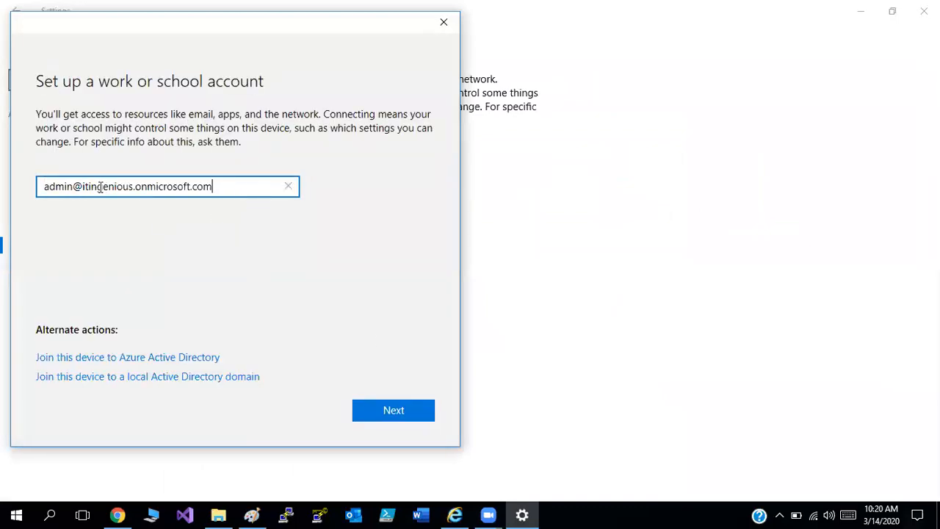
pyautogui.click(395, 410)
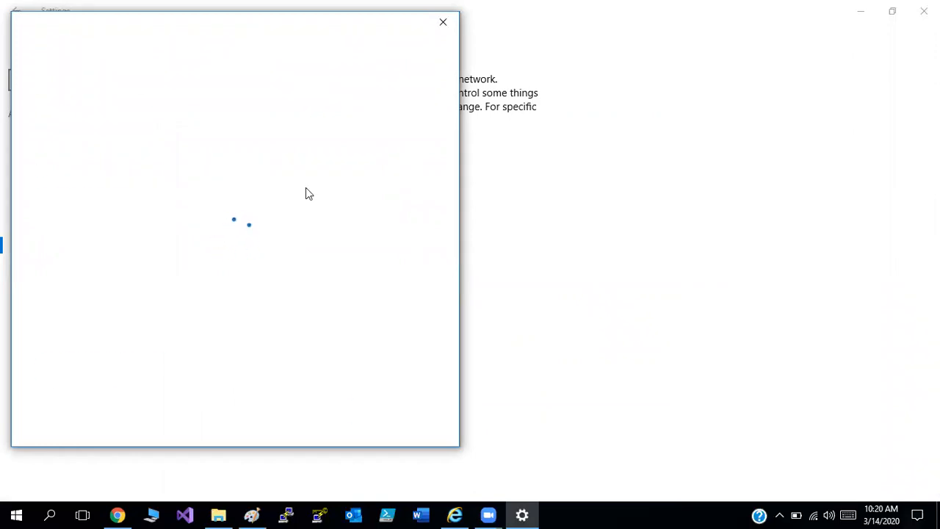
pyautogui.click(228, 154)
pyautogui.write('•')
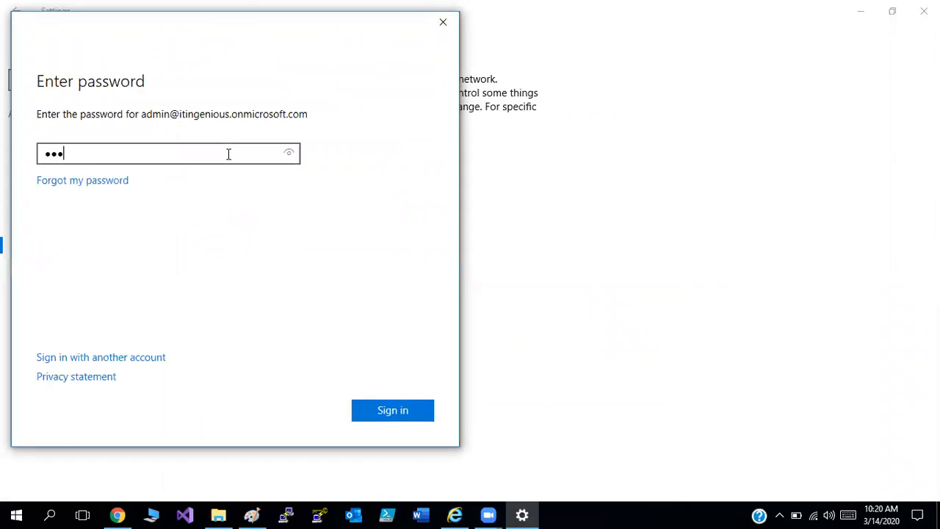
pyautogui.write('•••••••')
pyautogui.press('Return')
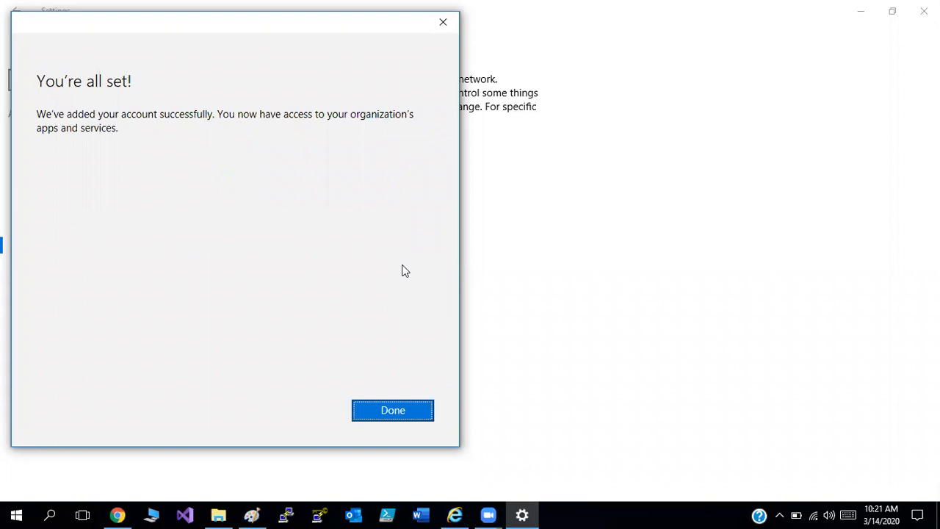
pyautogui.click(392, 410)
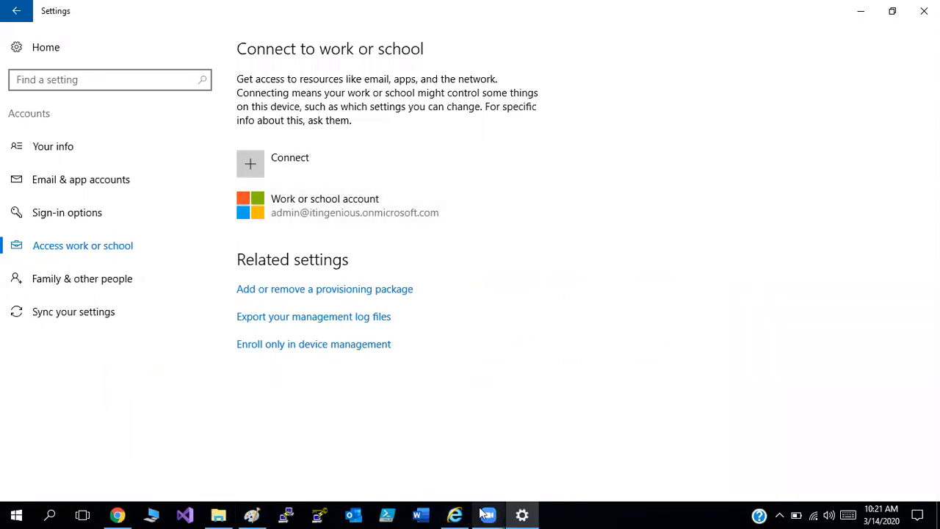
# Switch back to the Azure portal in Internet Explorer, reload the itingenious directory overview, and open its list of all devices.
pyautogui.click(457, 514)
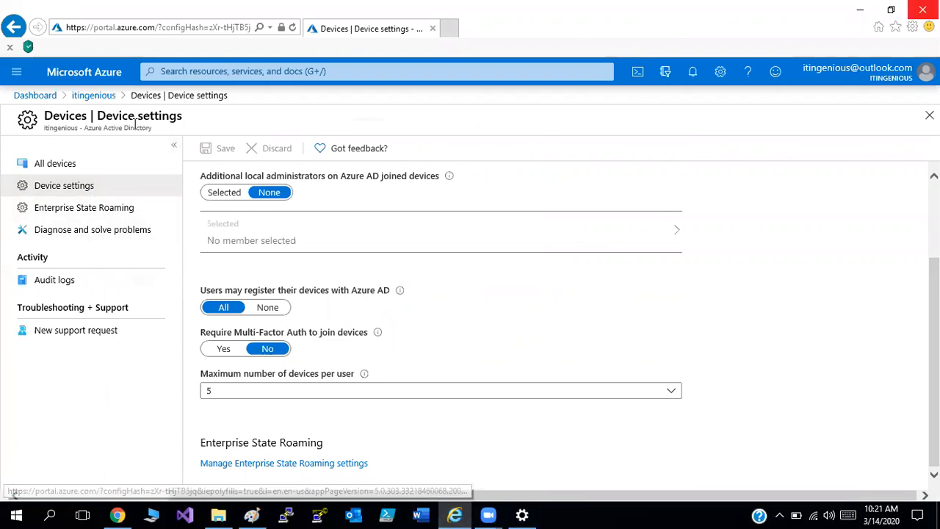
pyautogui.click(93, 95)
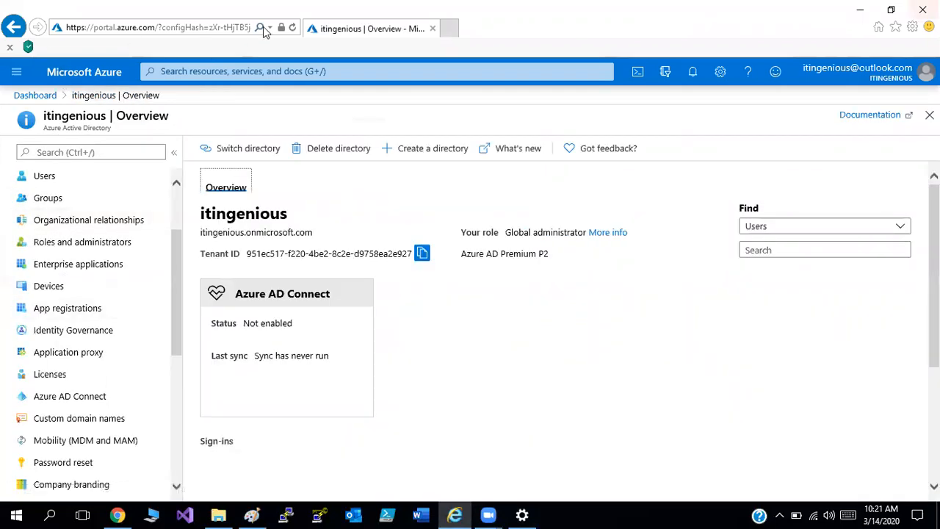
pyautogui.click(292, 28)
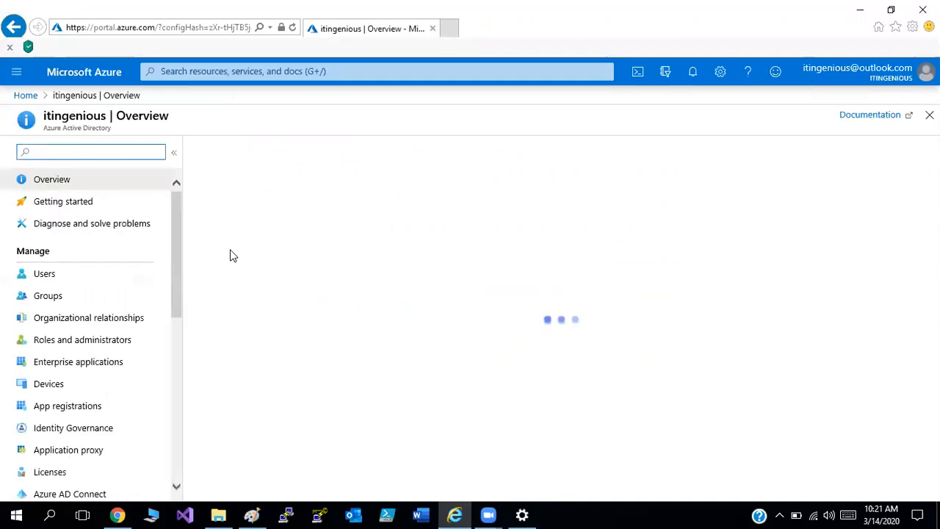
pyautogui.click(51, 390)
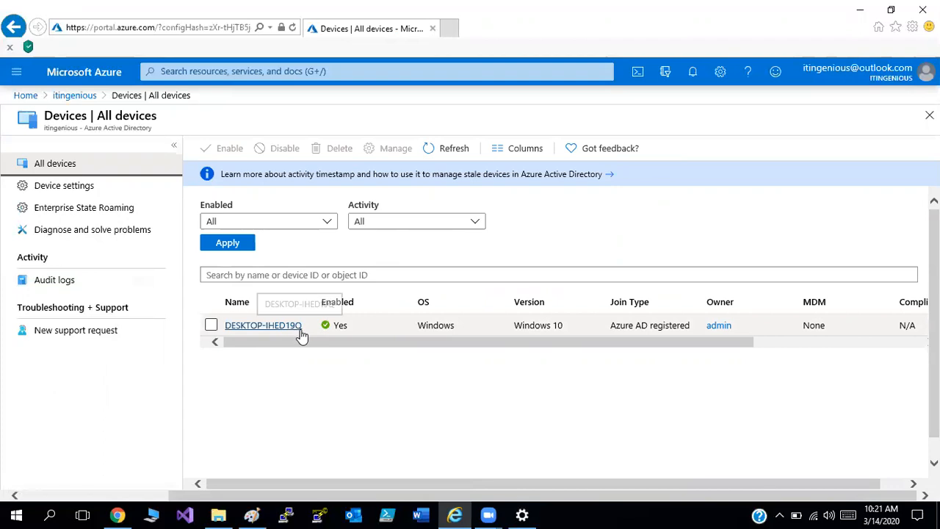
# Run sysdm.cpl to open System Properties, place it beside the device list, and highlight the full computer name.
pyautogui.press('super+r')
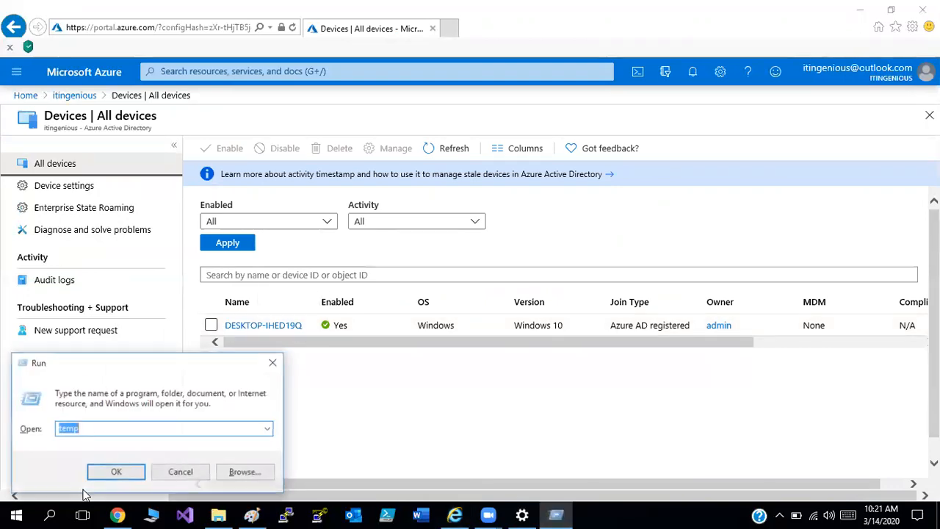
pyautogui.write('sys')
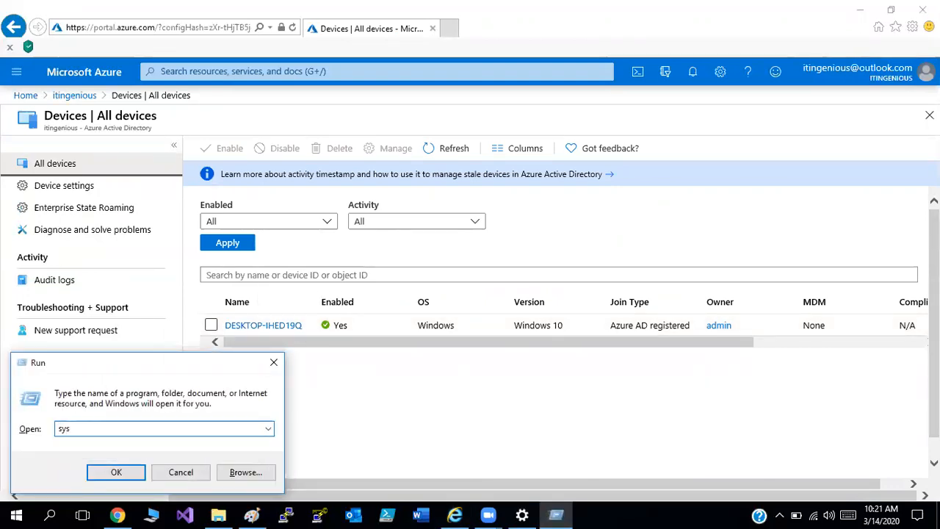
pyautogui.write('dm.cpl')
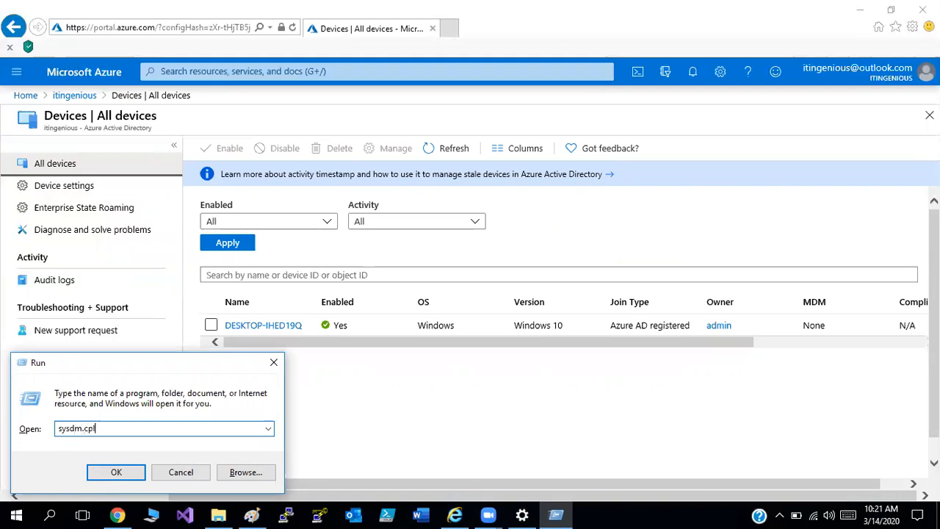
pyautogui.press('Return')
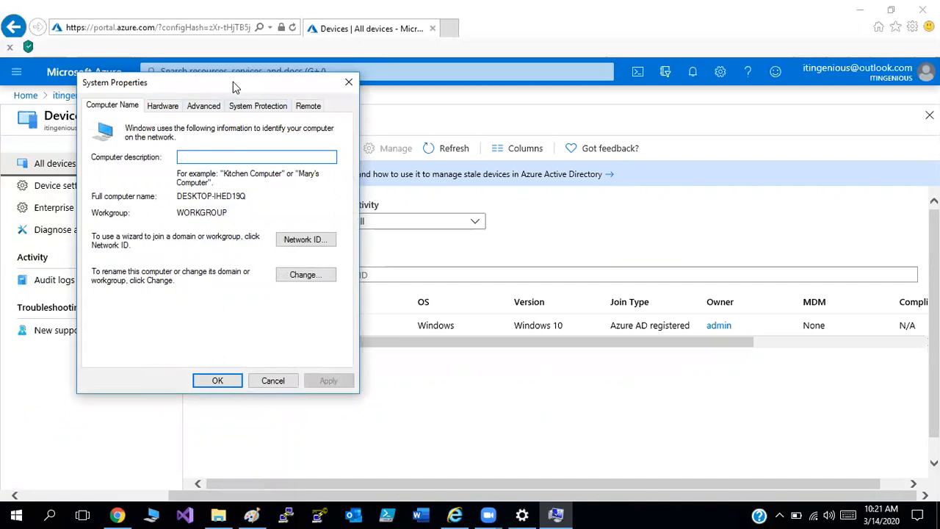
pyautogui.moveTo(243, 87); pyautogui.dragTo(651, 146)
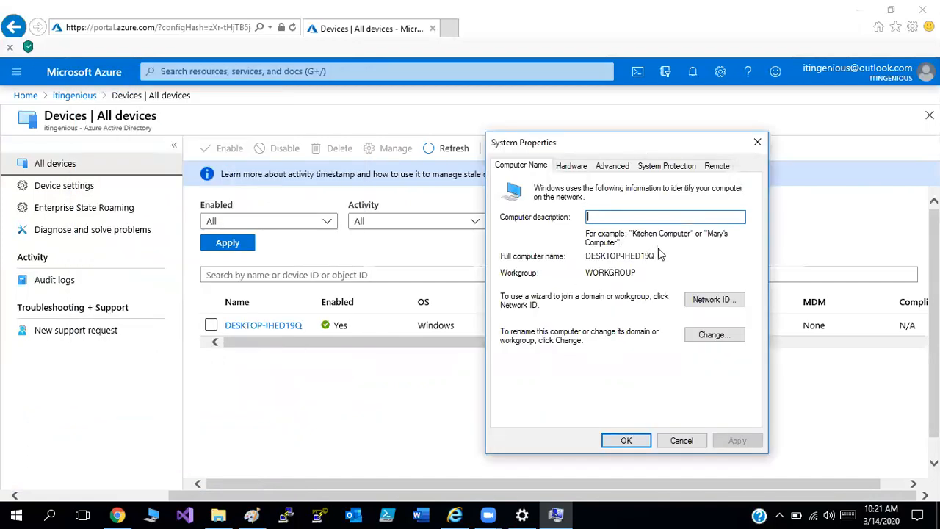
pyautogui.moveTo(656, 256); pyautogui.dragTo(590, 256)
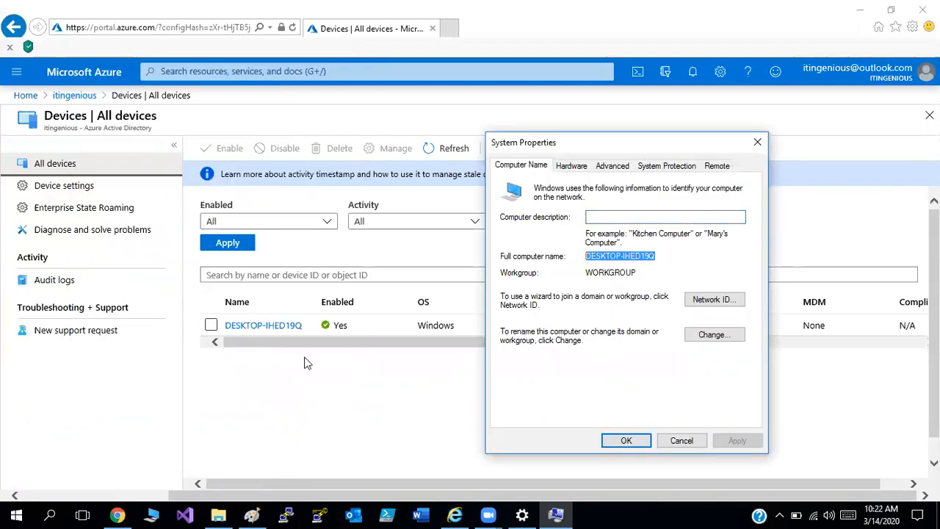
# Highlight the registered device's name in the Azure AD device list and review its entry.
pyautogui.moveTo(310, 331); pyautogui.dragTo(221, 335)
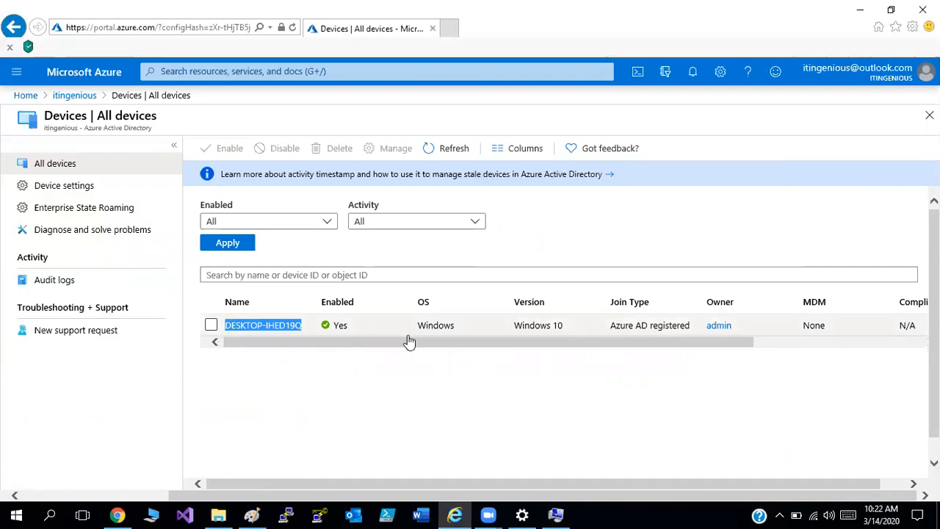
pyautogui.moveTo(409, 341); pyautogui.dragTo(290, 377)
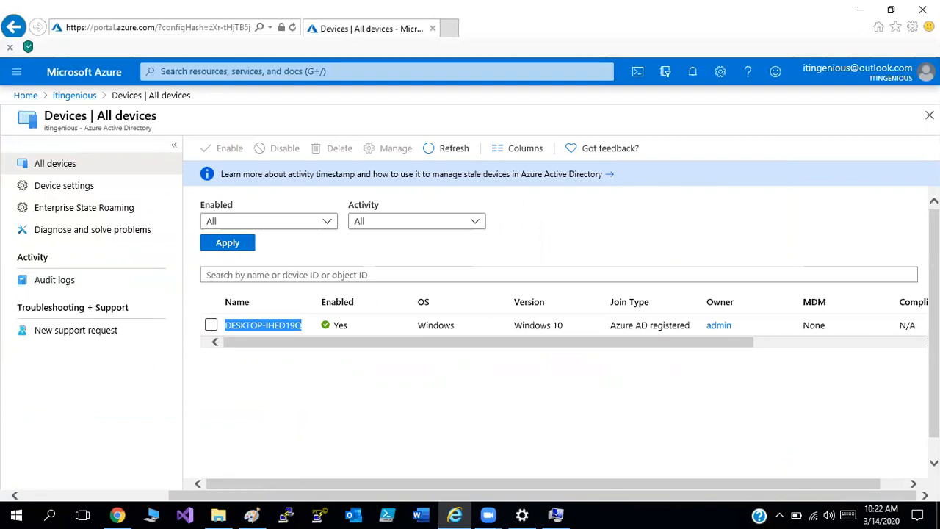
pyautogui.scroll(-1, 570, 323)
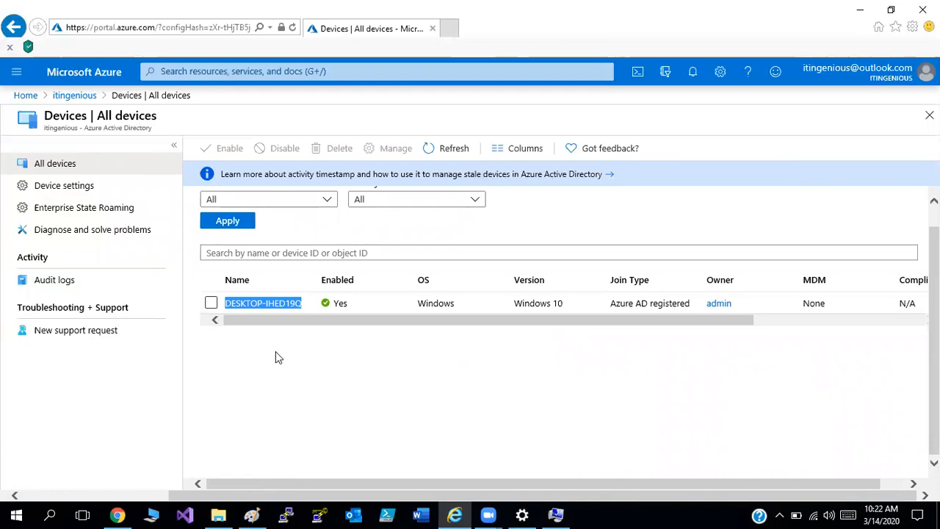
pyautogui.scroll(1, 569, 322)
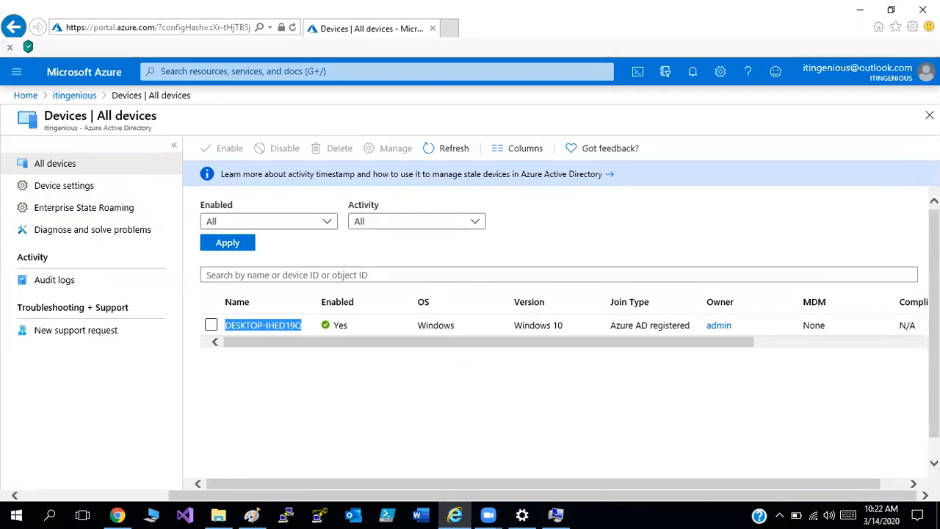
# Close the Azure AD device list and switch to the topic list in Paint.
pyautogui.click(930, 116)
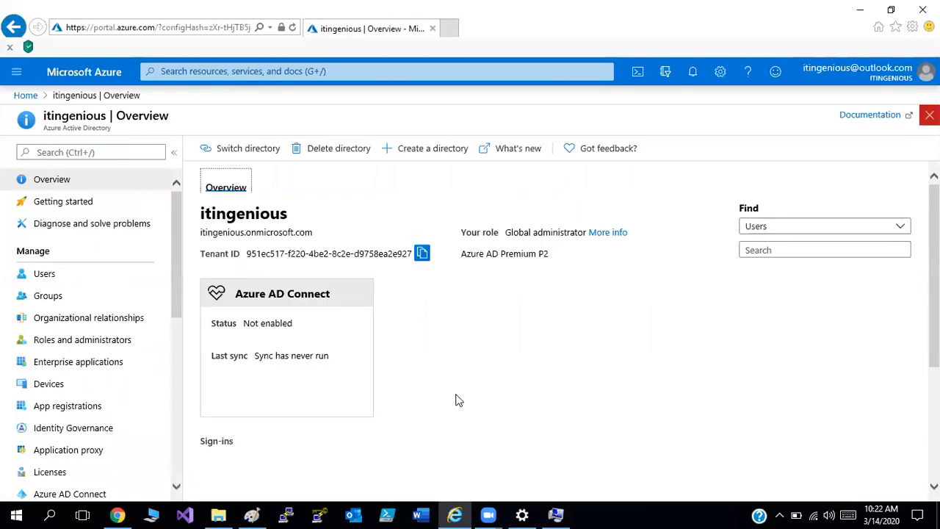
pyautogui.click(252, 514)
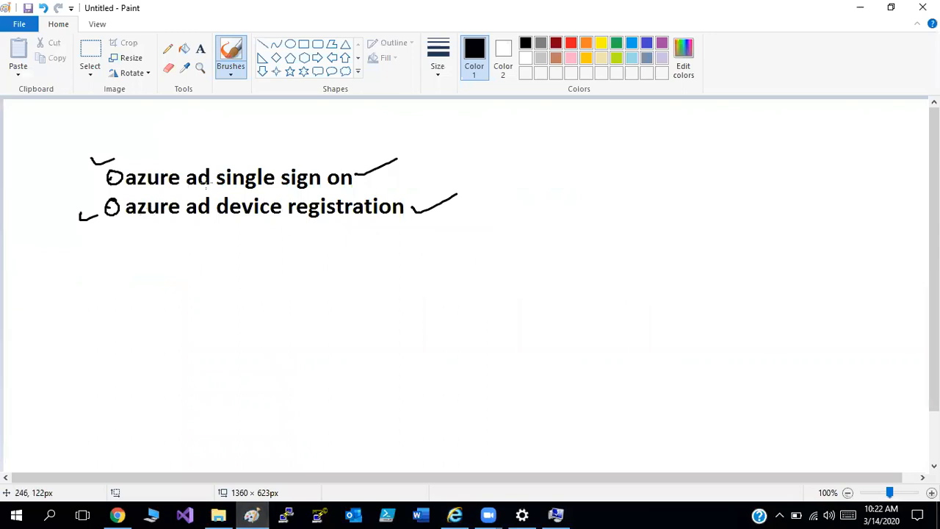